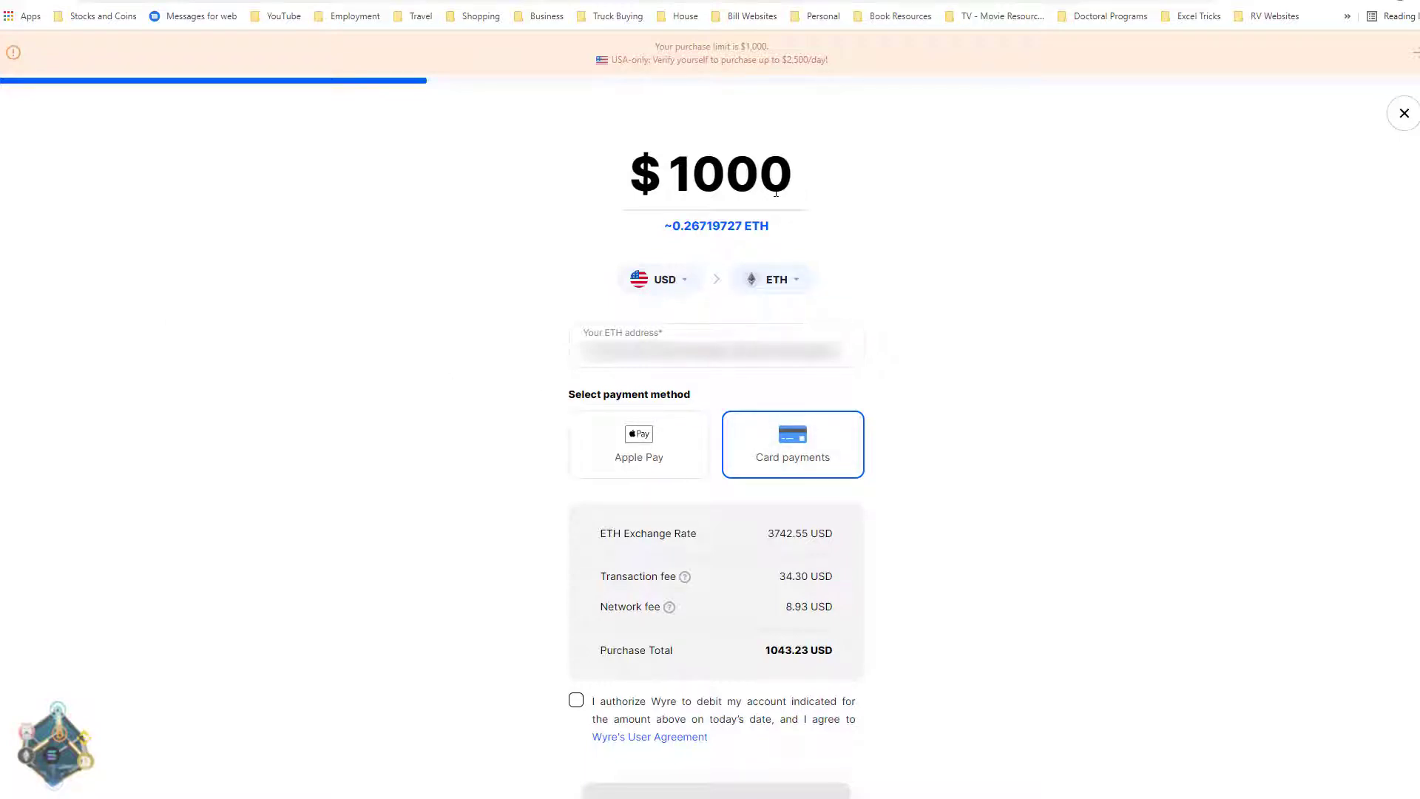
# Open the destination asset list on the Wyre purchase page, look through the supported coins and close it with ETH kept.
pyautogui.click(777, 289)
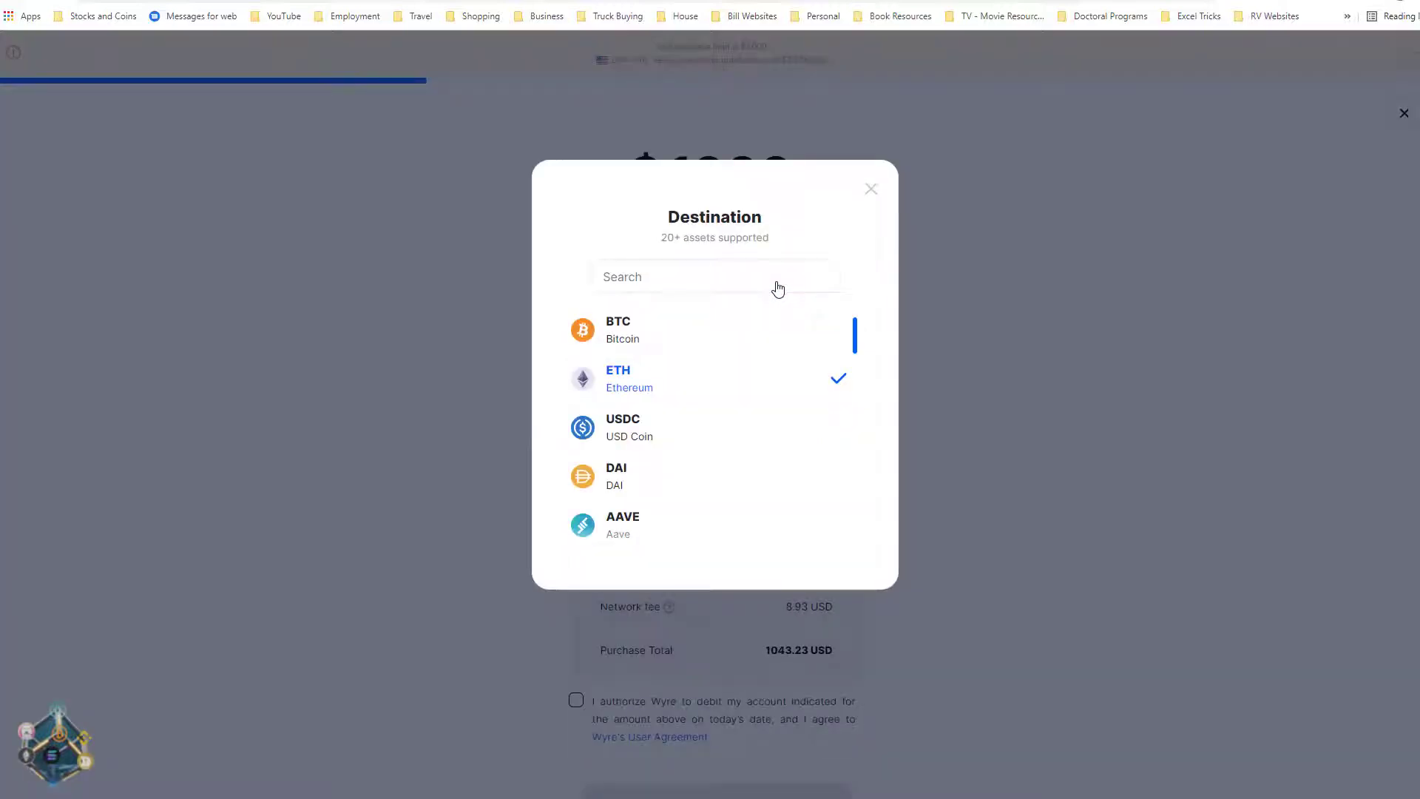
pyautogui.scroll(-1, 856, 343)
pyautogui.scroll(1, 856, 343)
pyautogui.scroll(-1, 856, 340)
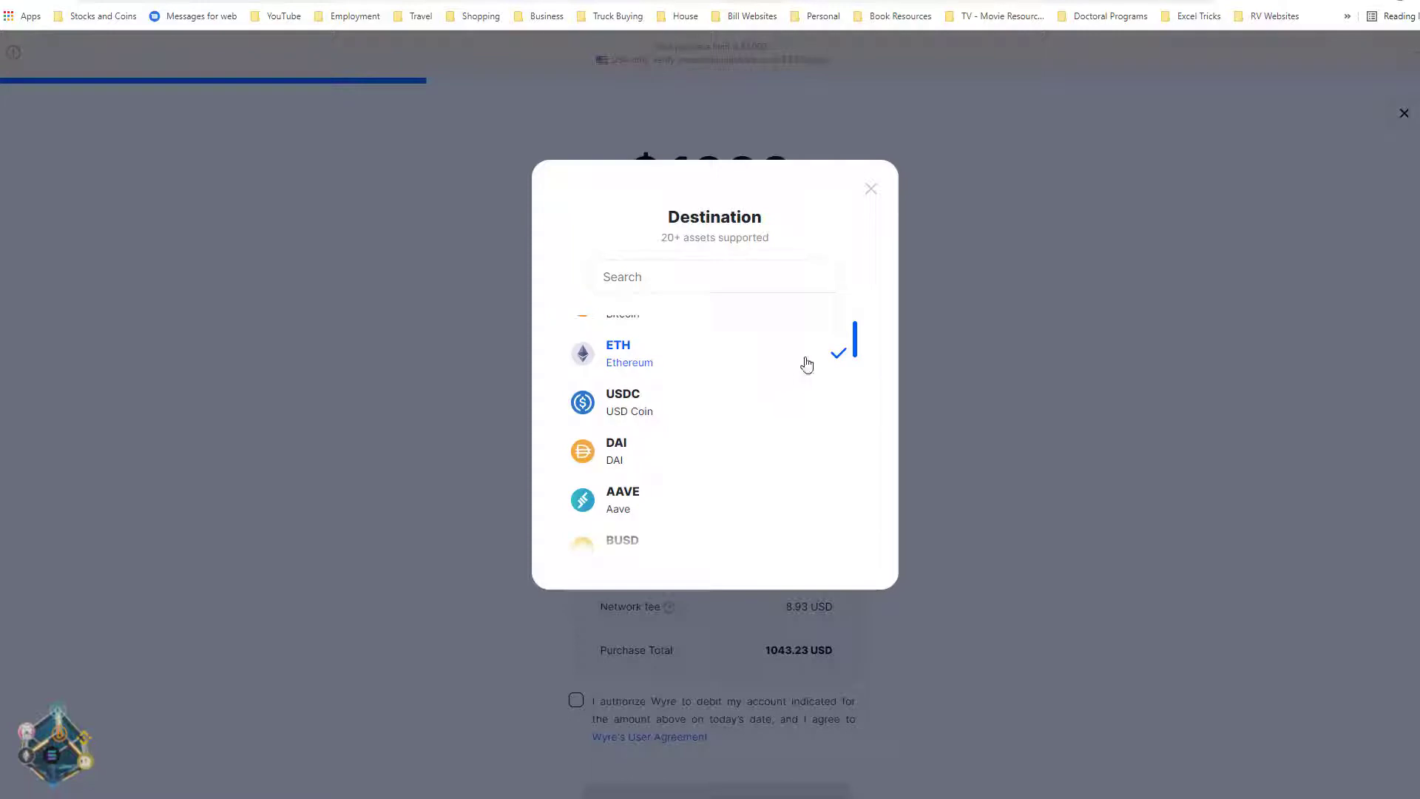
pyautogui.scroll(-5, 854, 355)
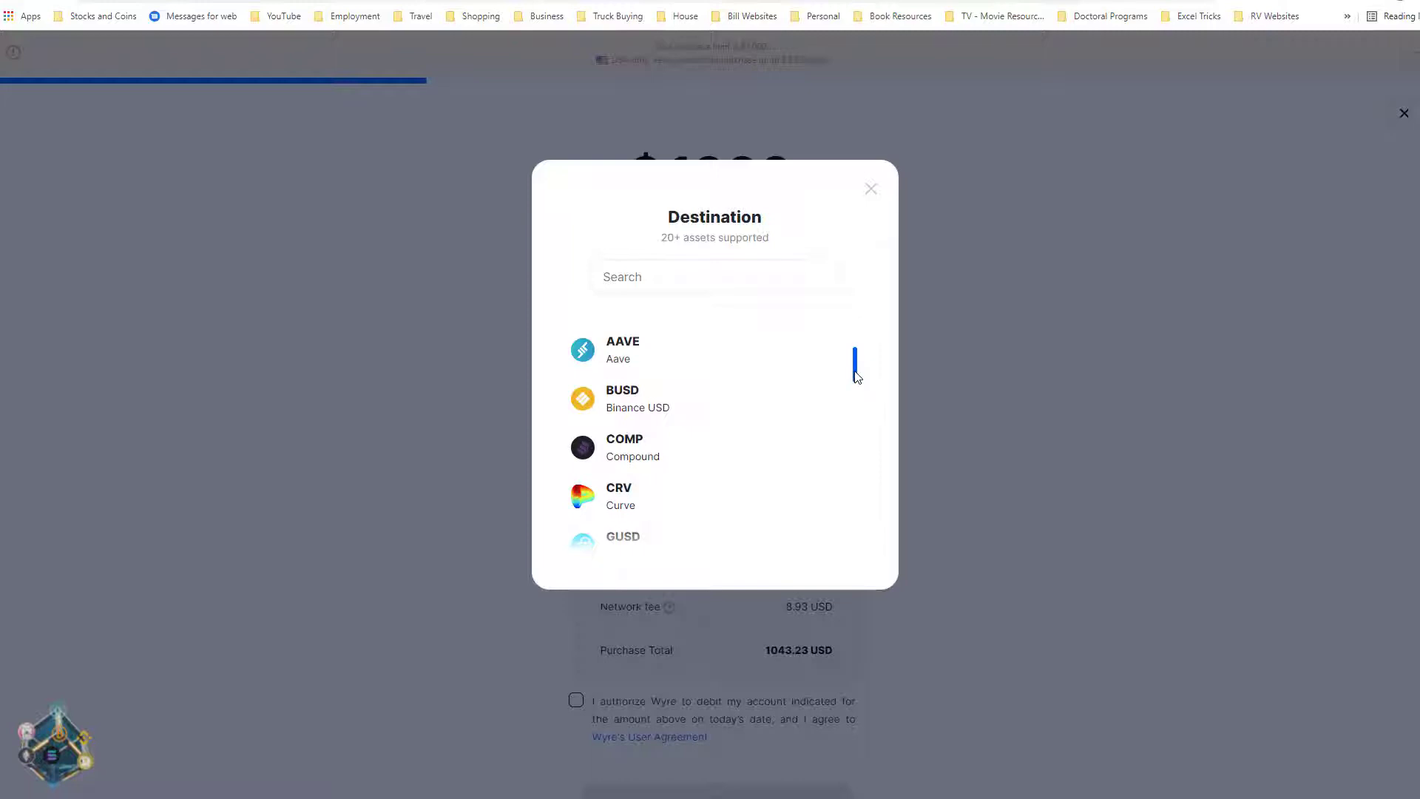
pyautogui.moveTo(857, 377); pyautogui.dragTo(854, 404)
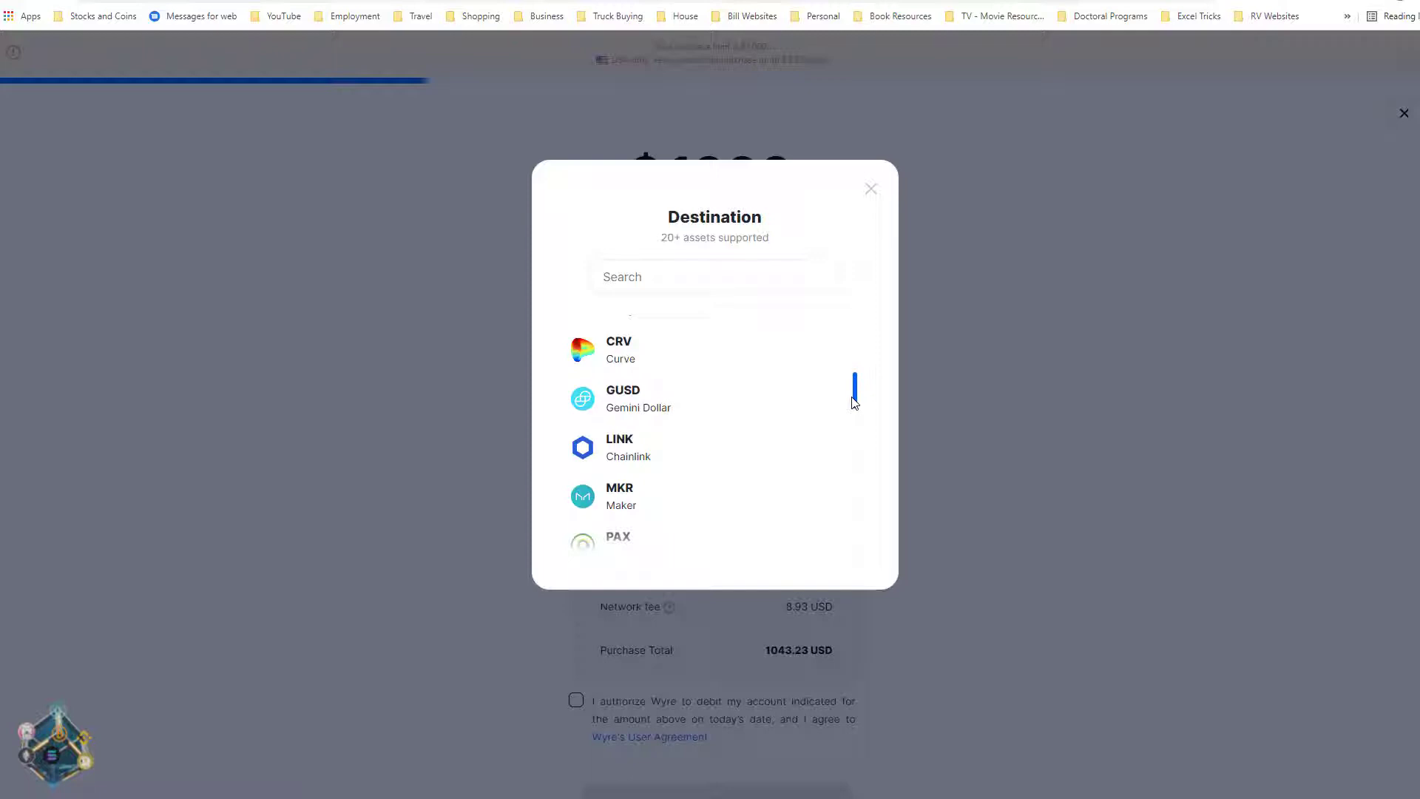
pyautogui.moveTo(855, 403)
pyautogui.mouseDown()
pyautogui.moveTo(848, 550)
pyautogui.moveTo(856, 424)
pyautogui.mouseUp()
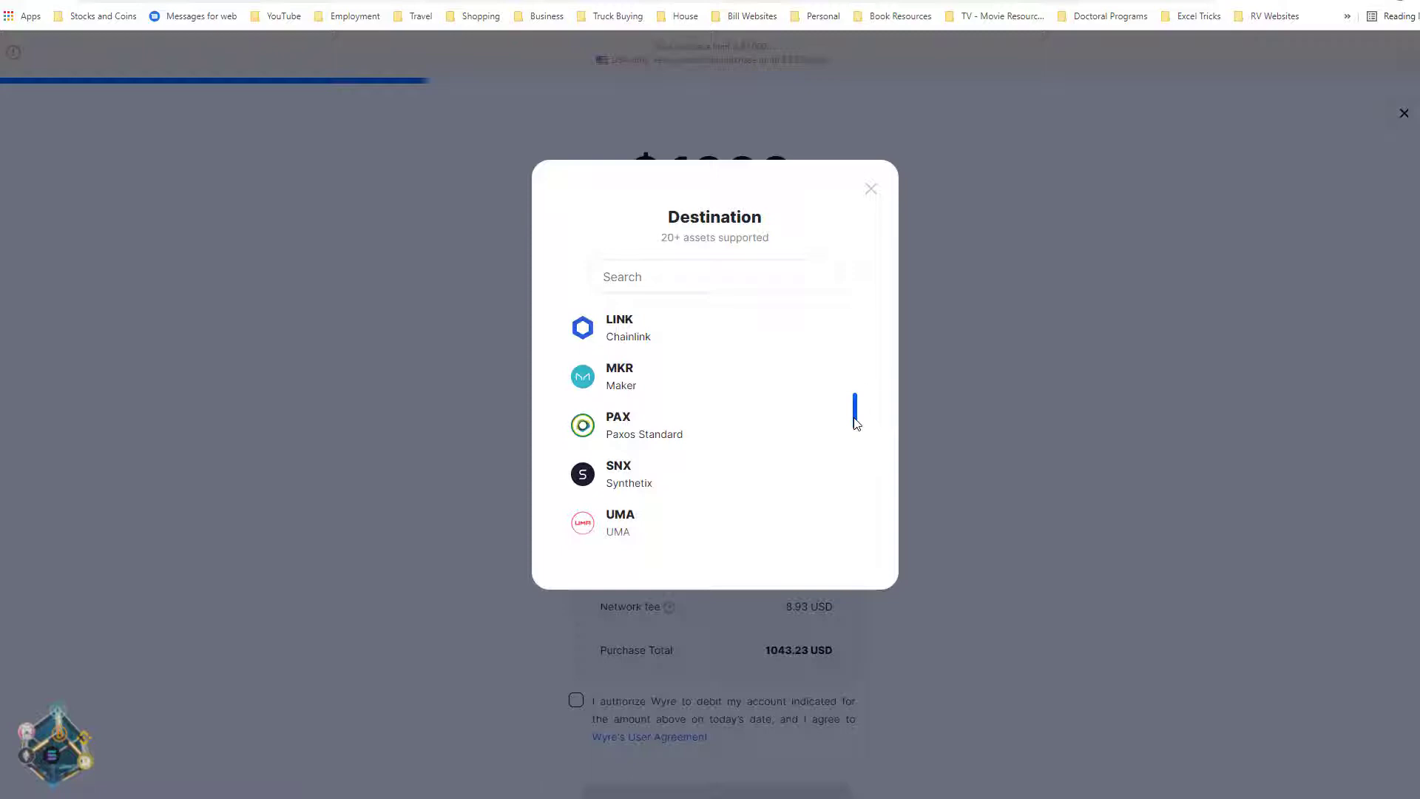
pyautogui.moveTo(853, 415); pyautogui.dragTo(856, 330)
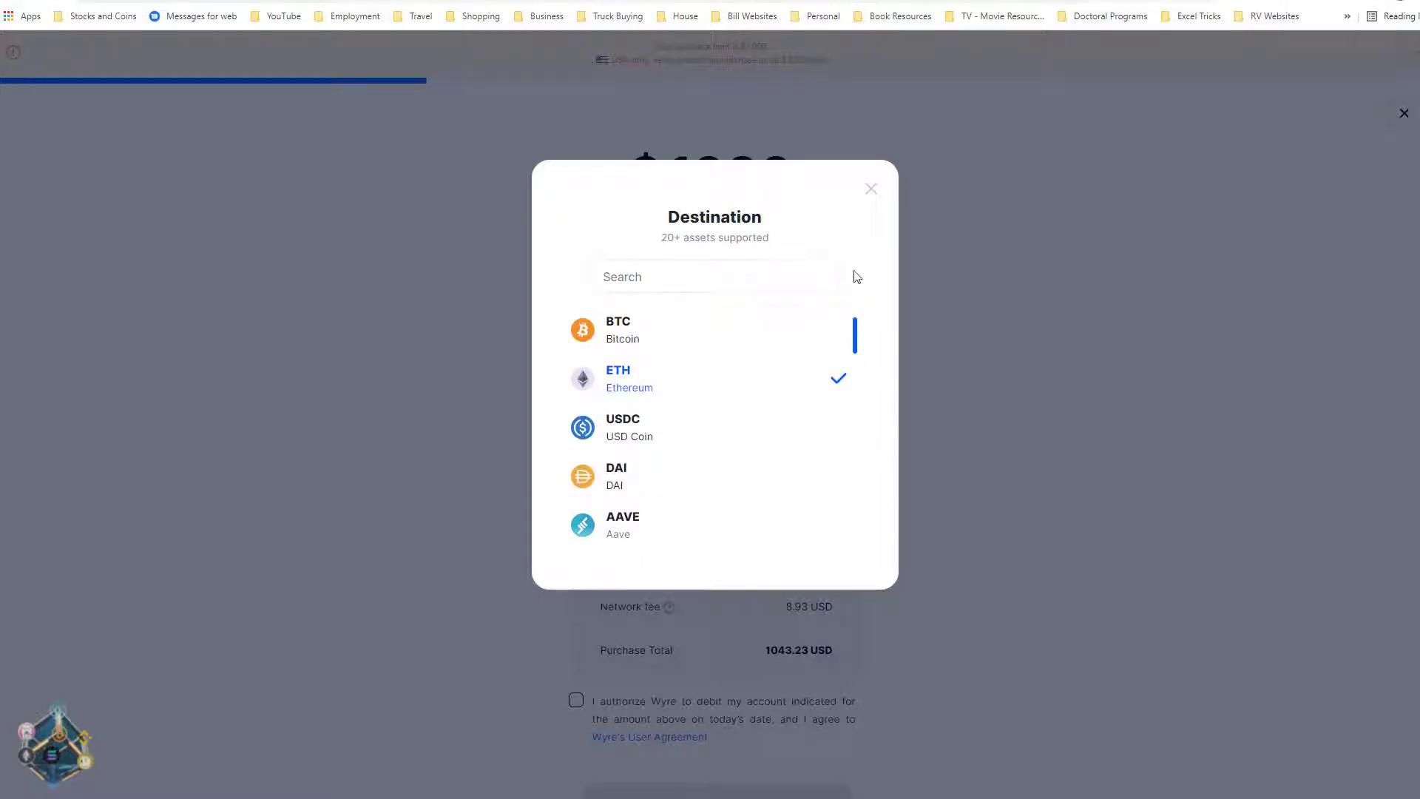
pyautogui.click(871, 189)
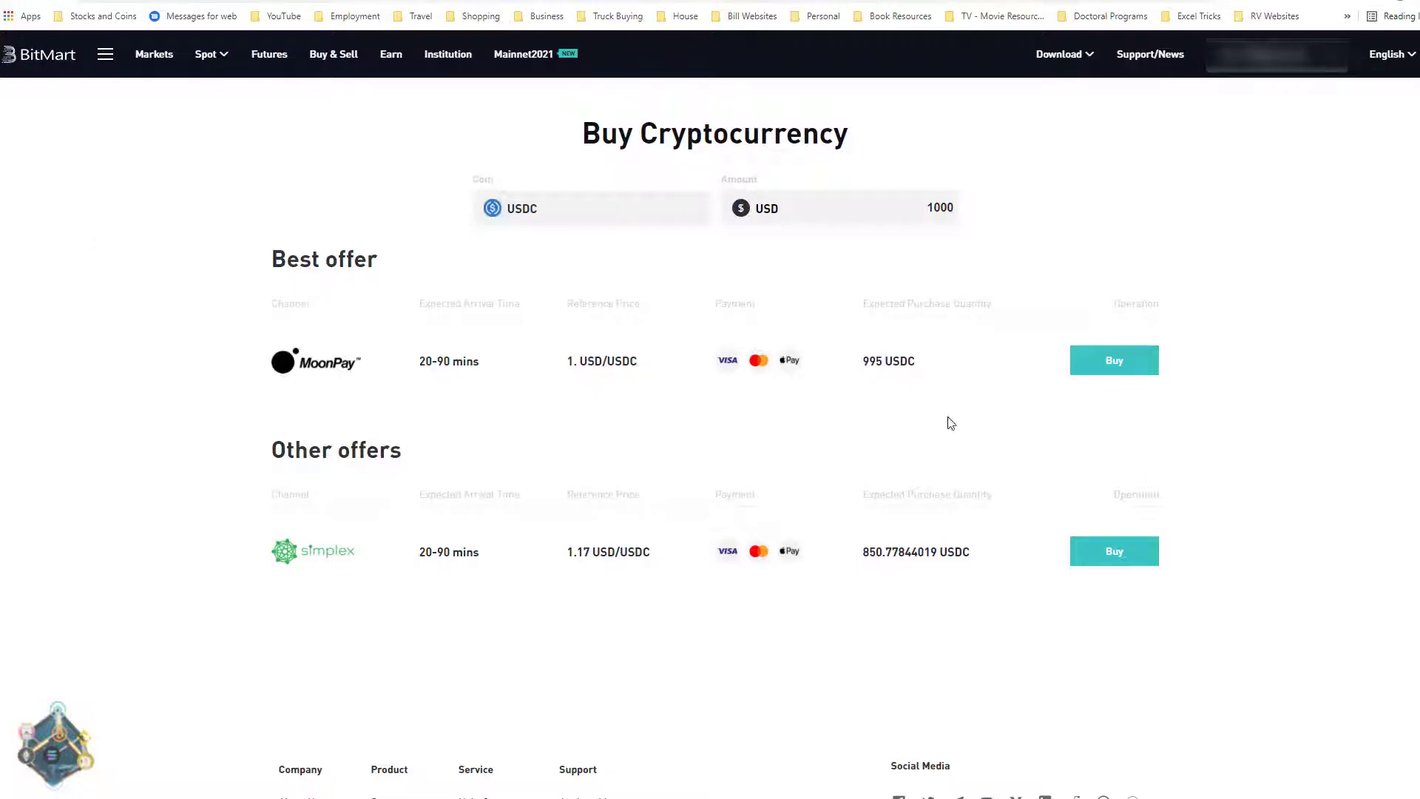
# Open MoonPay's 1000 USD offers for USDC, USDT and ETH, and show the fee breakdown in each payment summary.
pyautogui.click(1105, 370)
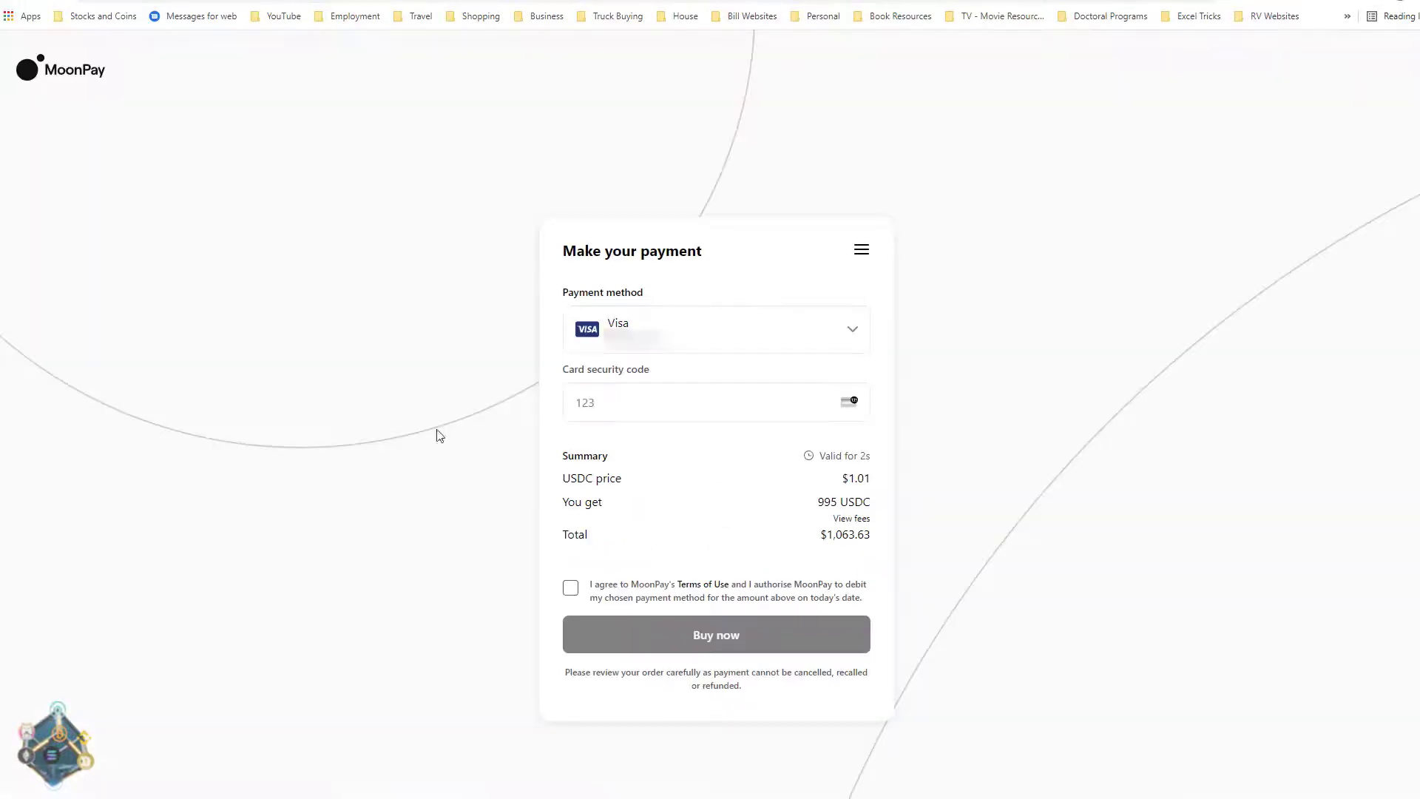
pyautogui.click(860, 519)
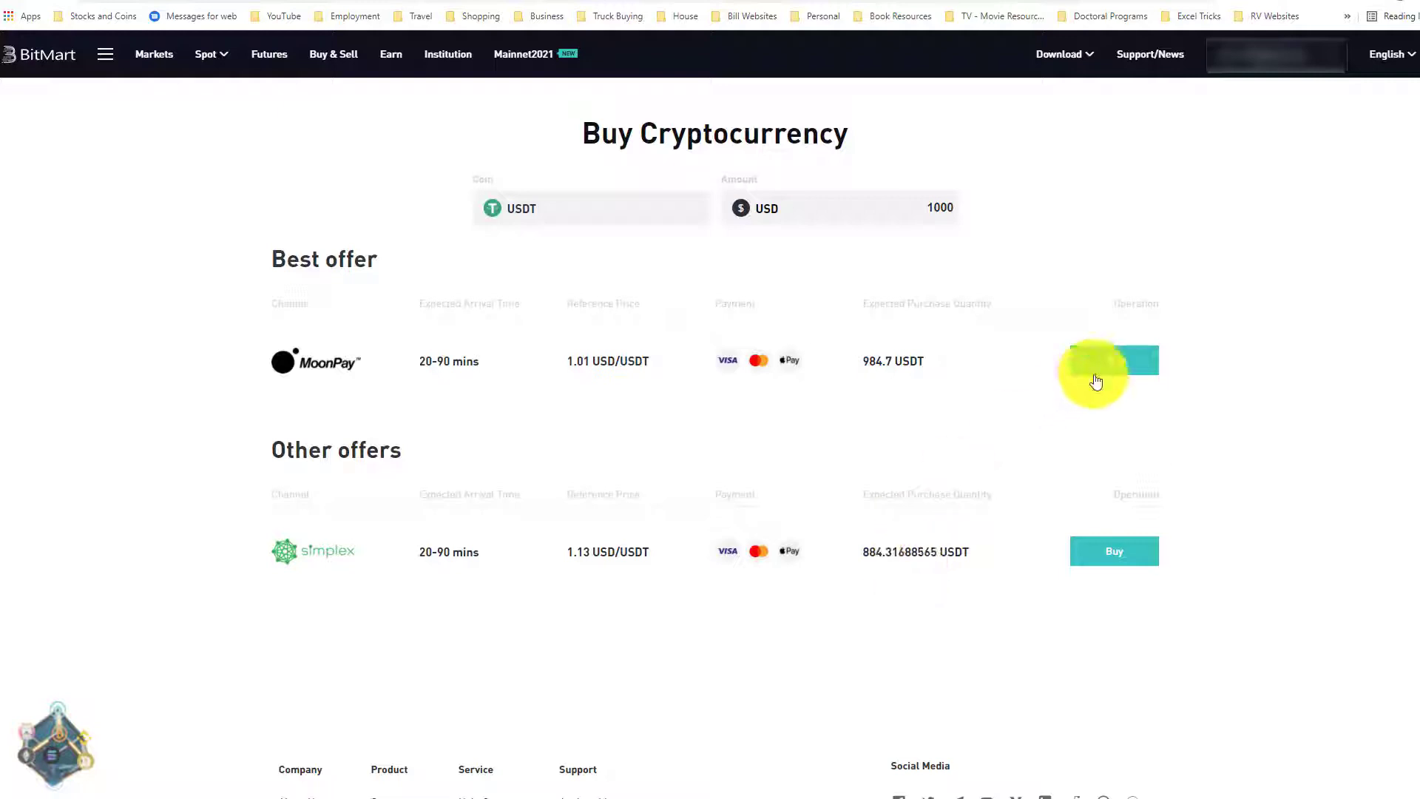
pyautogui.click(1139, 370)
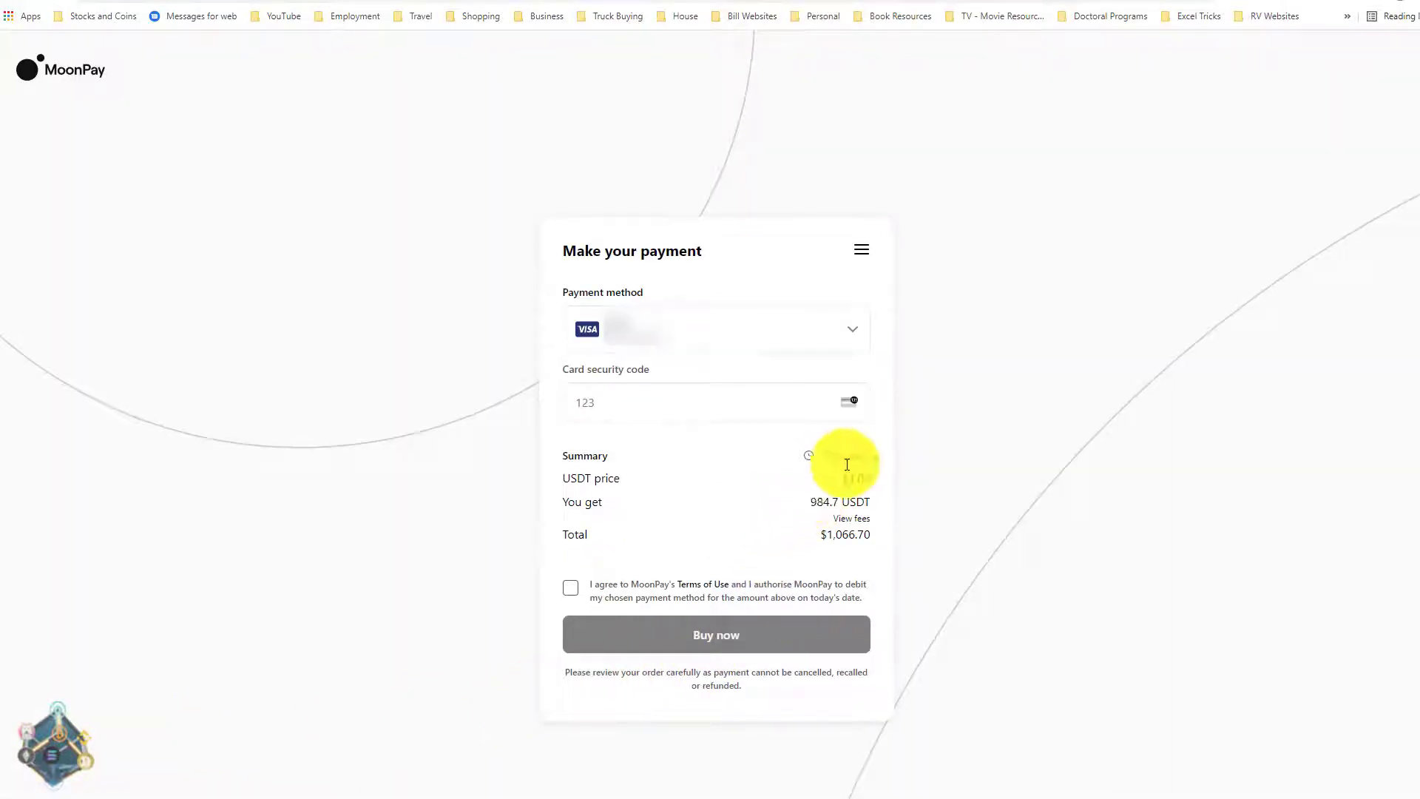
pyautogui.click(850, 520)
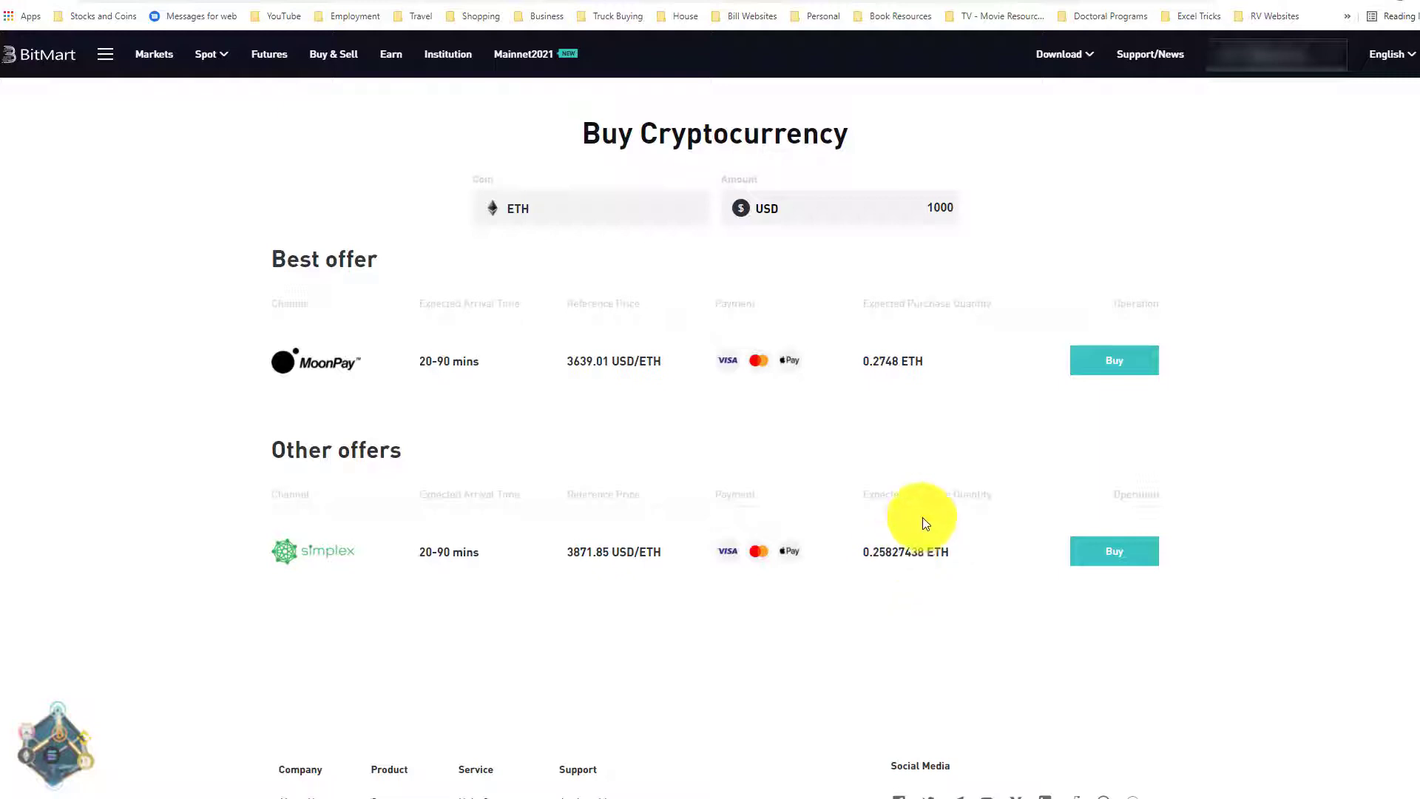
pyautogui.click(1130, 372)
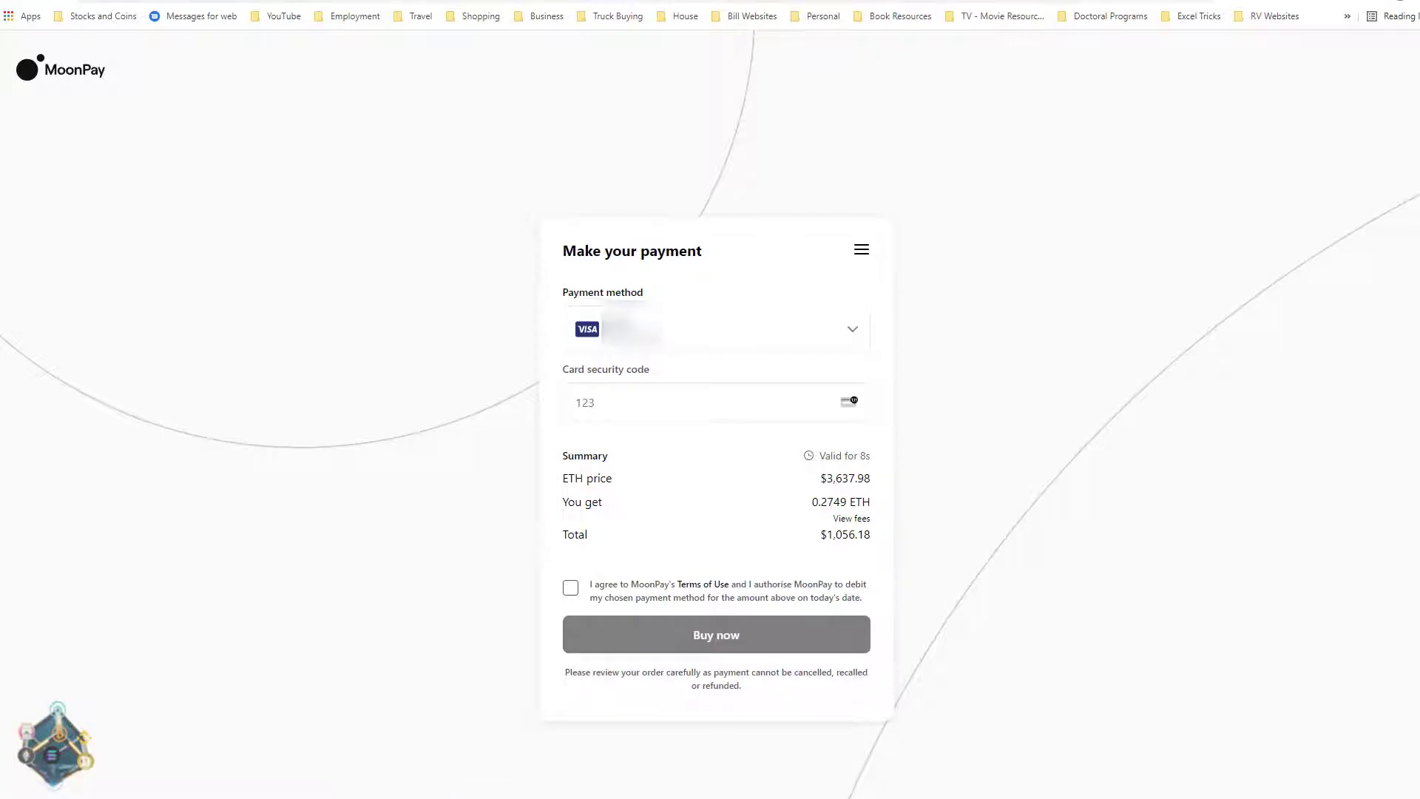
pyautogui.click(861, 520)
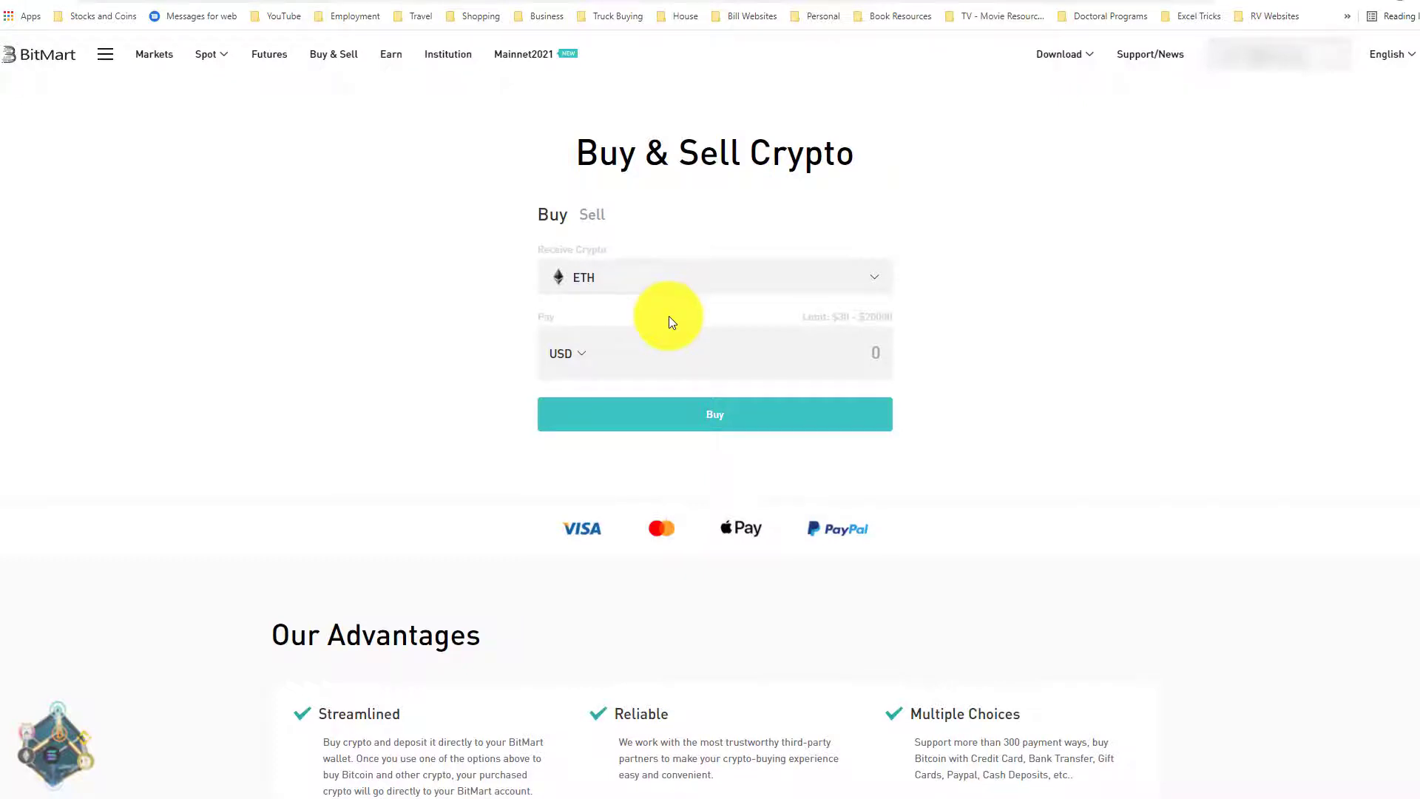
# Look through the cryptocurrencies available on BitMart's Buy & Sell Crypto page and choose BNB as the crypto to receive.
pyautogui.click(718, 288)
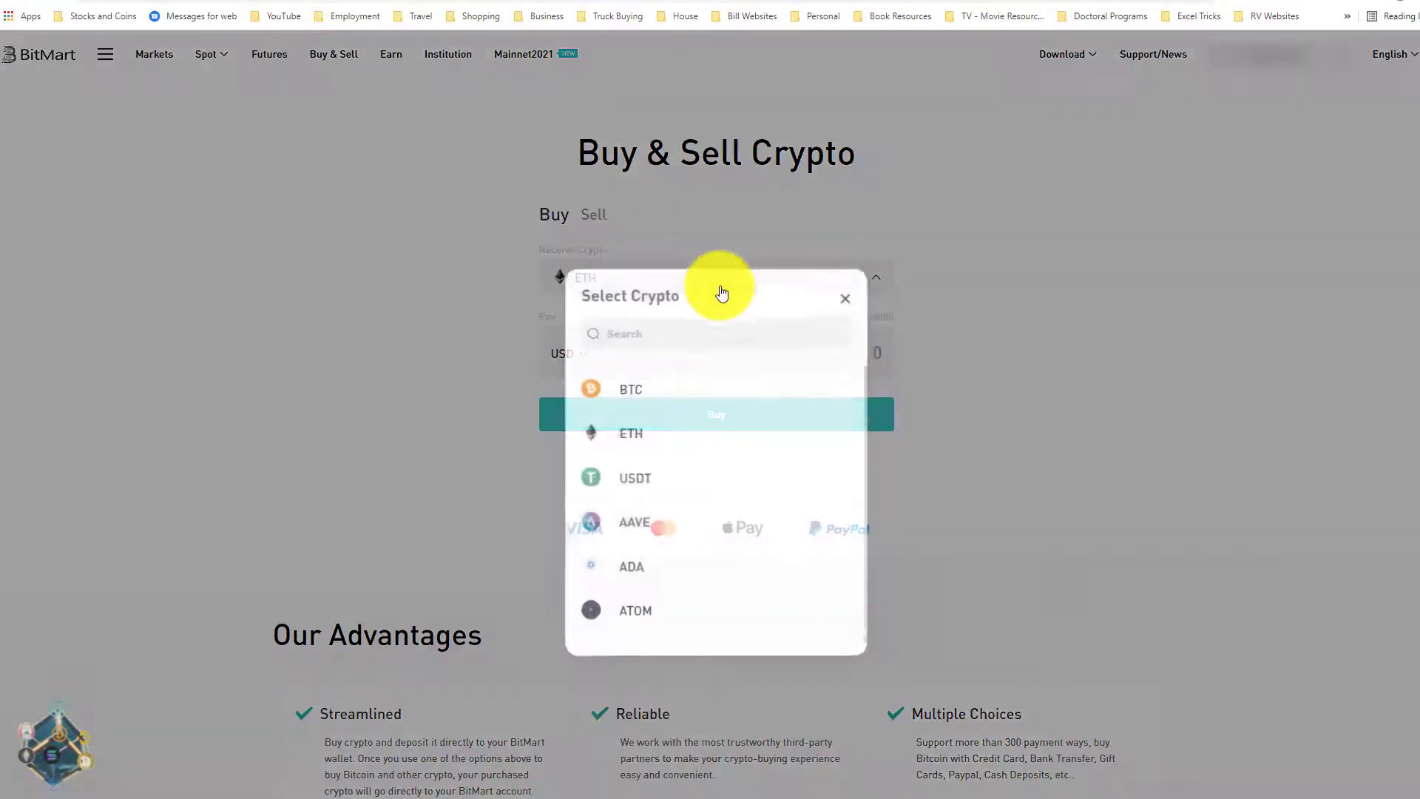
pyautogui.scroll(-3, 703, 392)
pyautogui.scroll(-1, 702, 409)
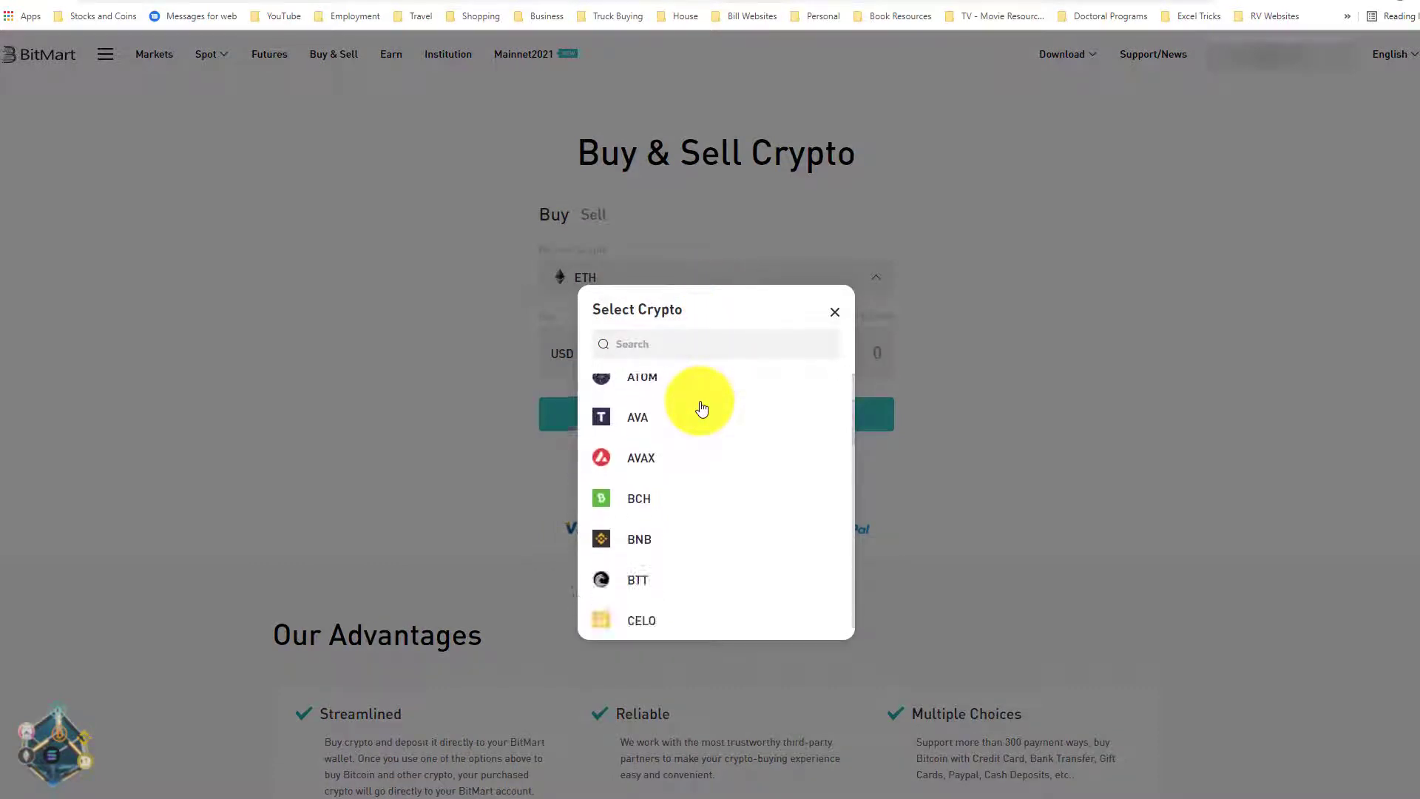
pyautogui.scroll(-4, 743, 524)
pyautogui.scroll(-1, 745, 526)
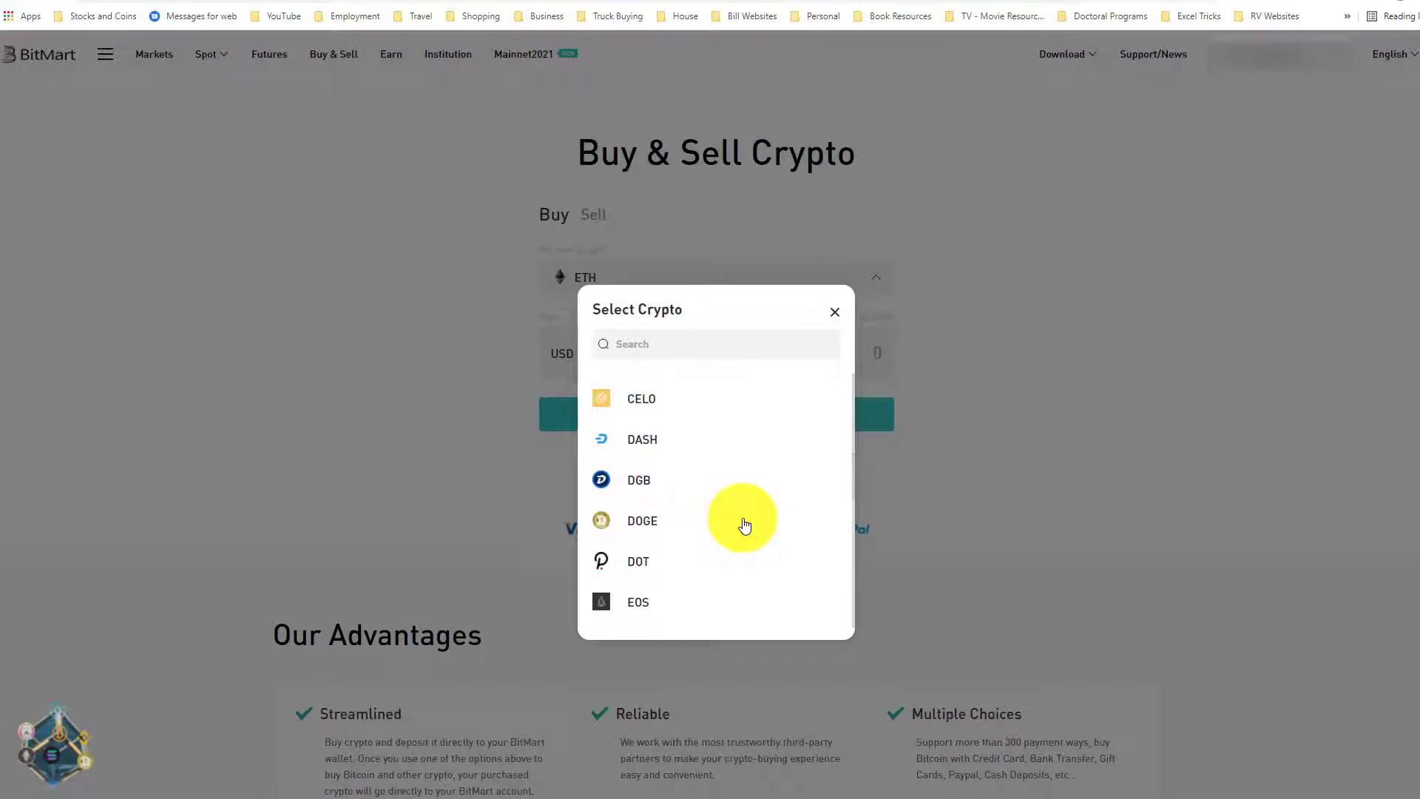
pyautogui.scroll(-3, 745, 525)
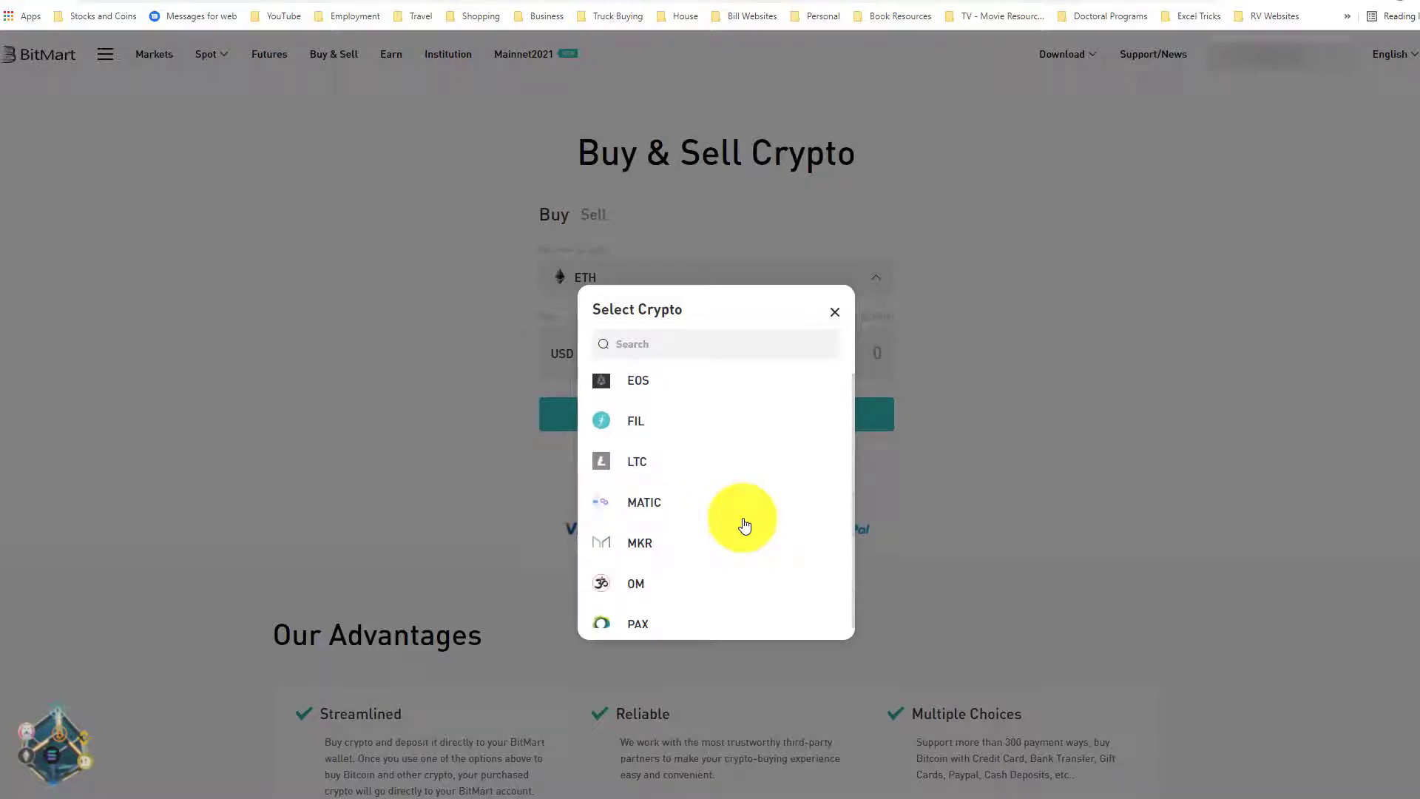
pyautogui.scroll(-2, 745, 525)
pyautogui.scroll(-4, 745, 525)
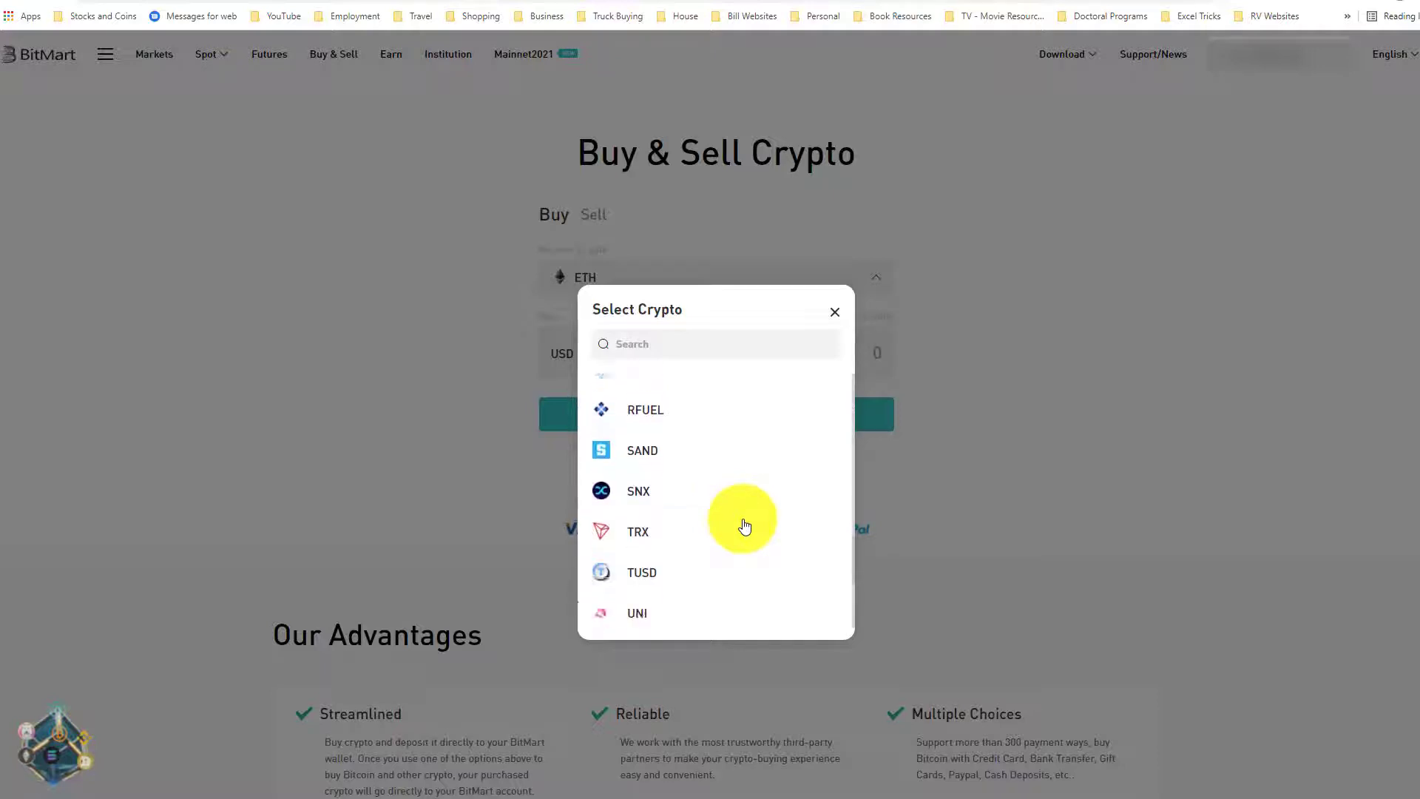
pyautogui.scroll(-2, 745, 525)
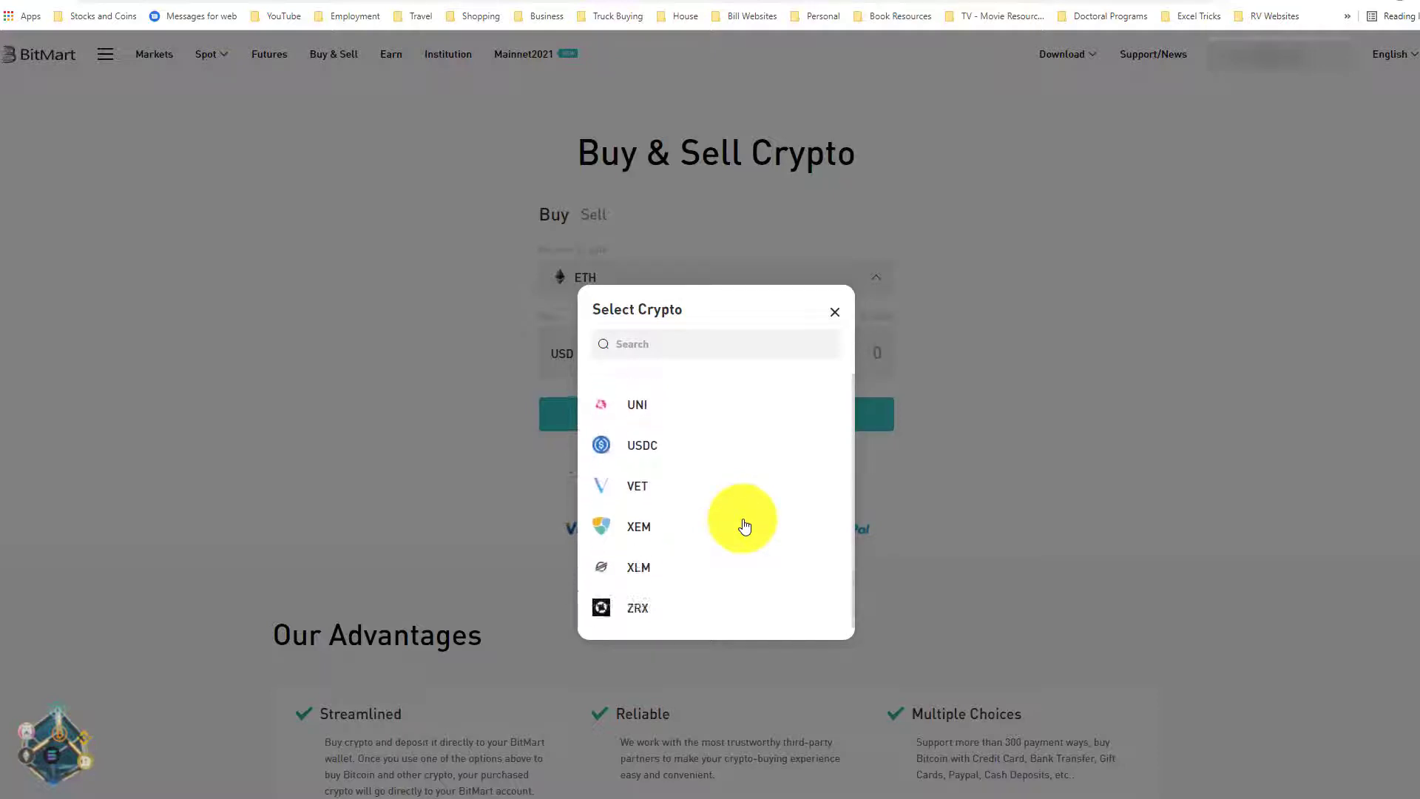
pyautogui.scroll(10, 745, 526)
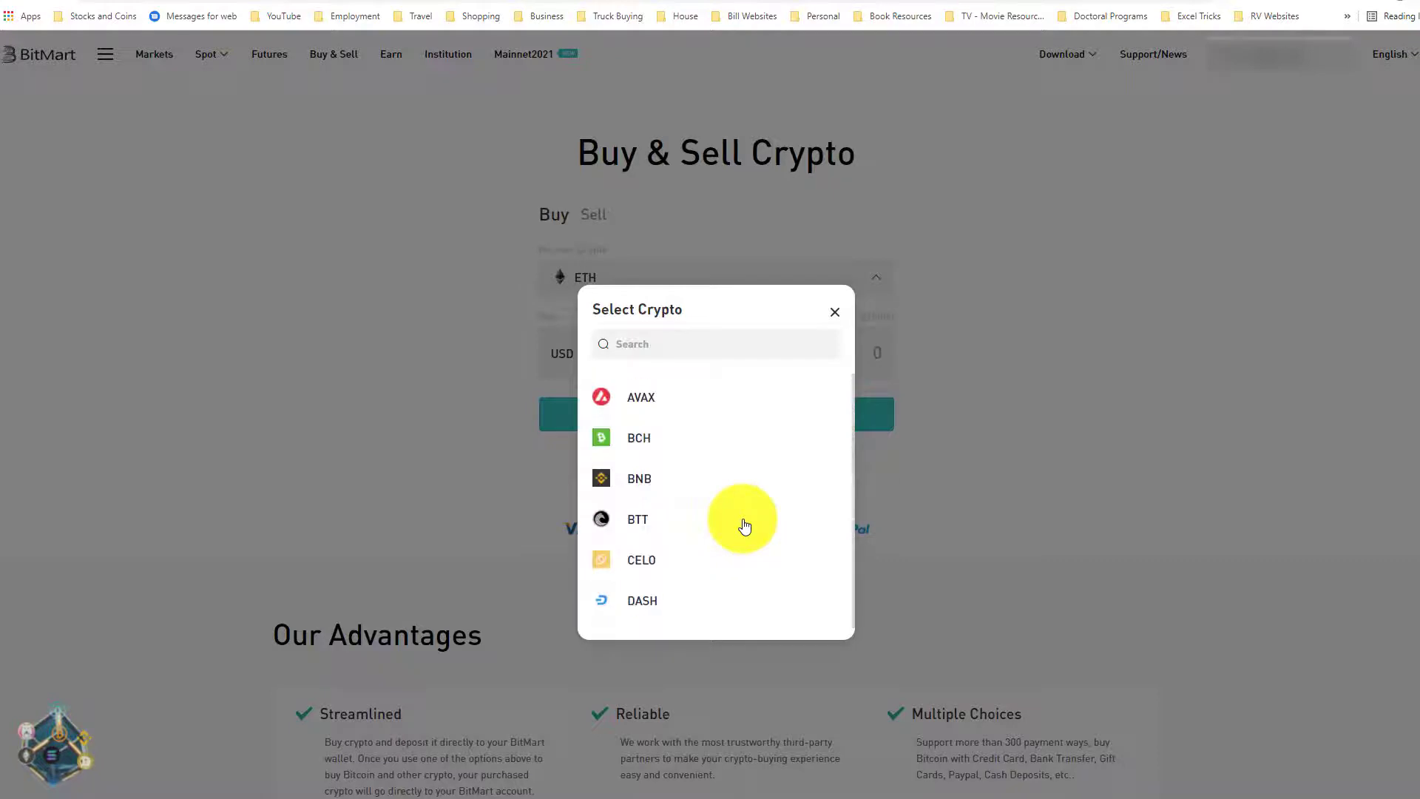
pyautogui.click(635, 482)
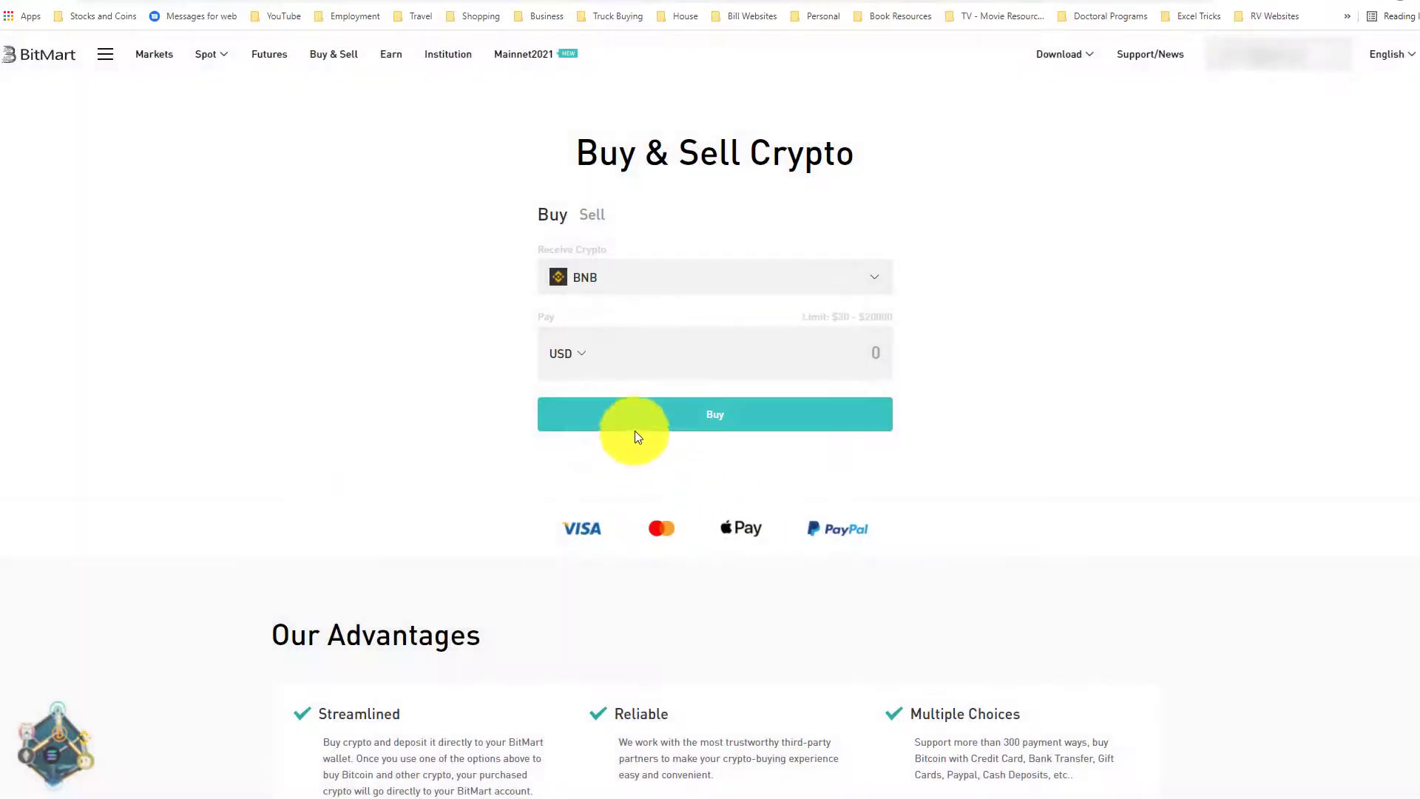
# Set the payment amount to 1000 USD and request the purchase offers for BNB.
pyautogui.click(832, 358)
pyautogui.write('1000')
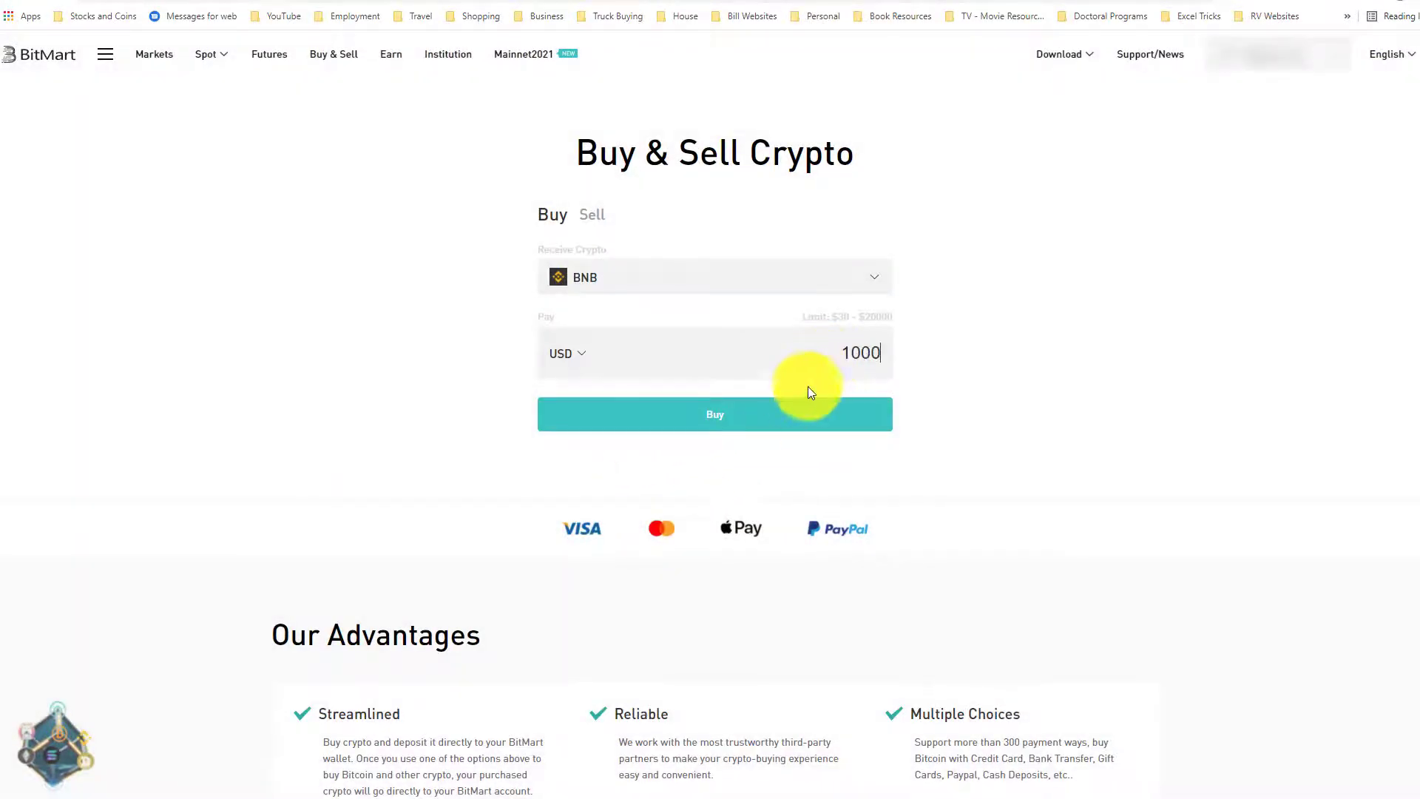
pyautogui.click(787, 412)
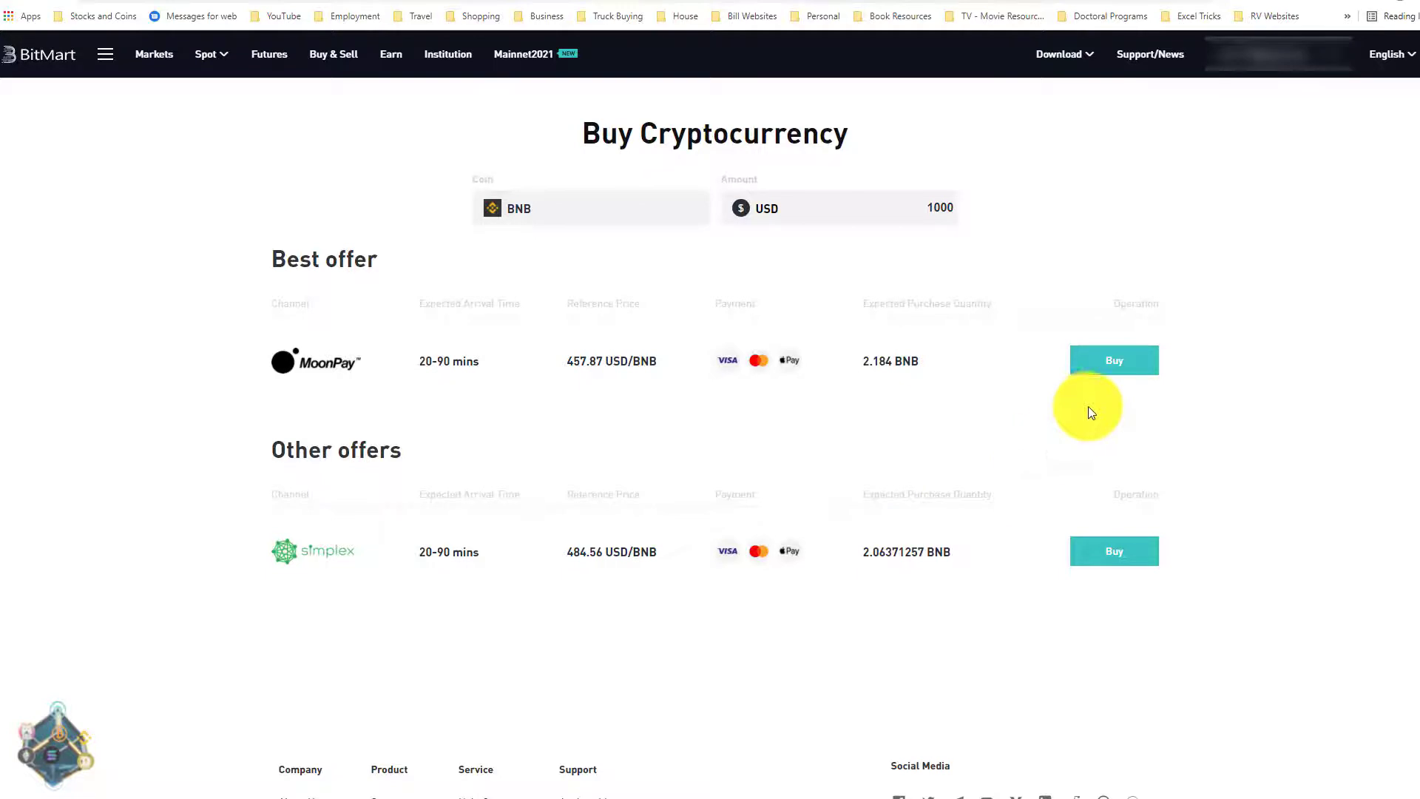
# Open MoonPay's BNB offer and show its fee breakdown, and open the Simplex offer for 1000 USD of USDC.
pyautogui.click(1130, 365)
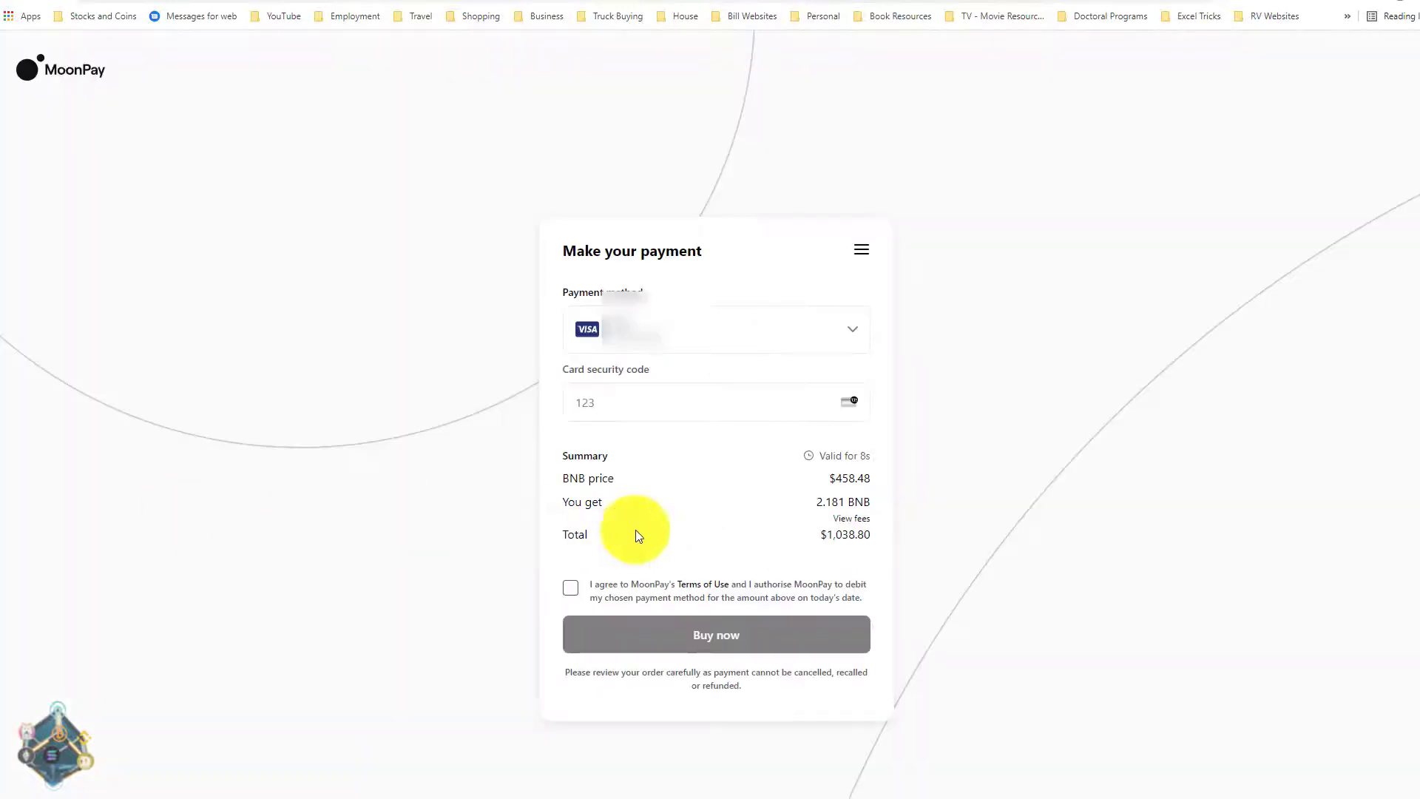
pyautogui.click(857, 519)
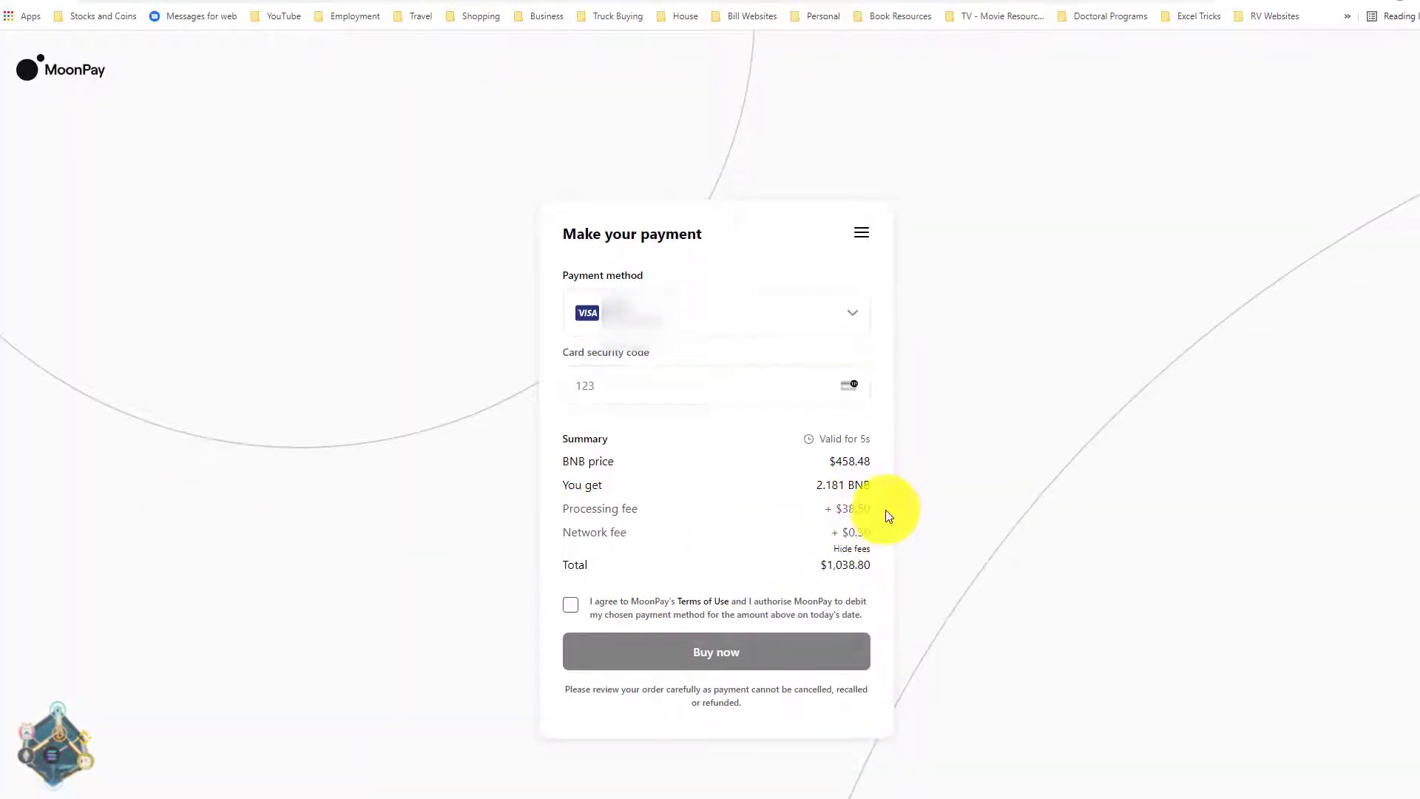
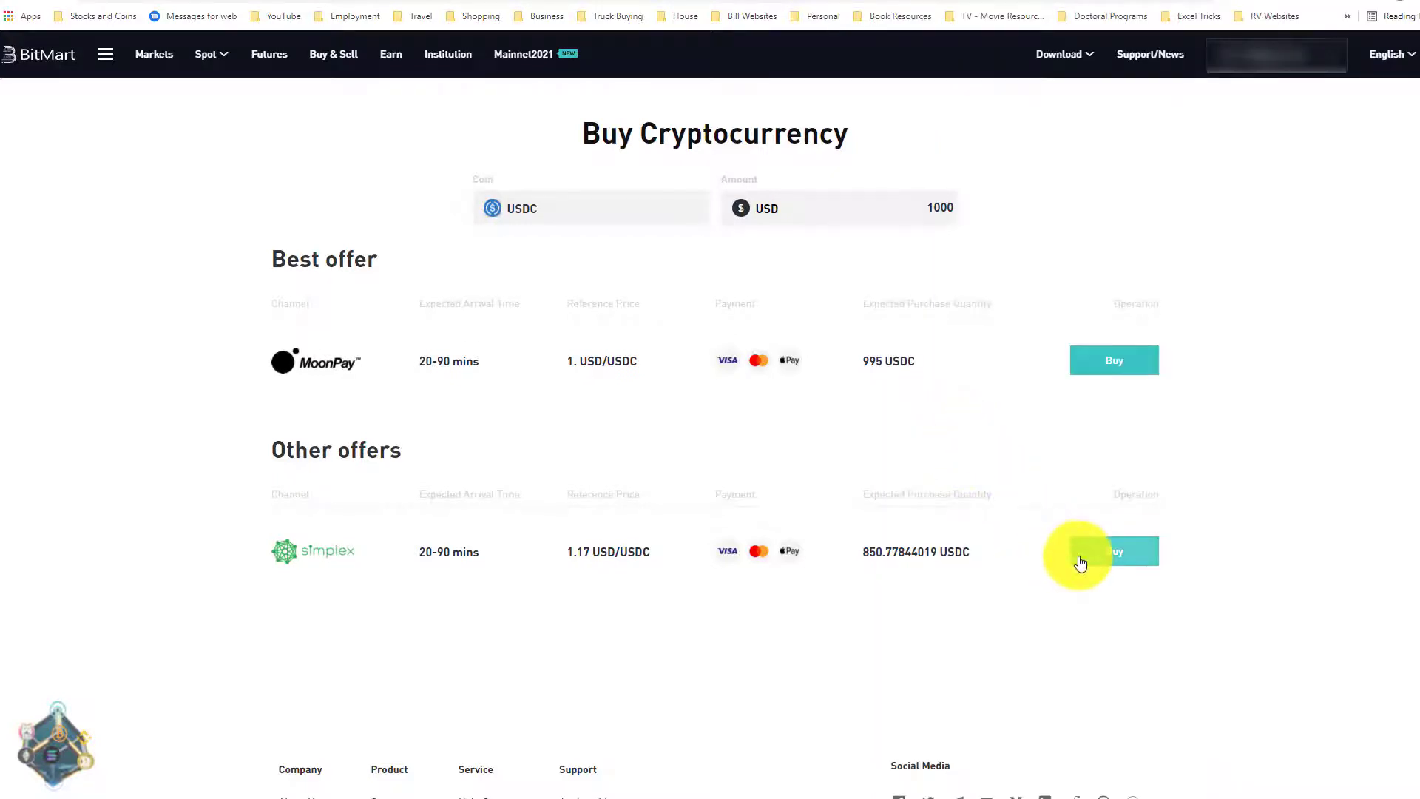
pyautogui.click(1080, 562)
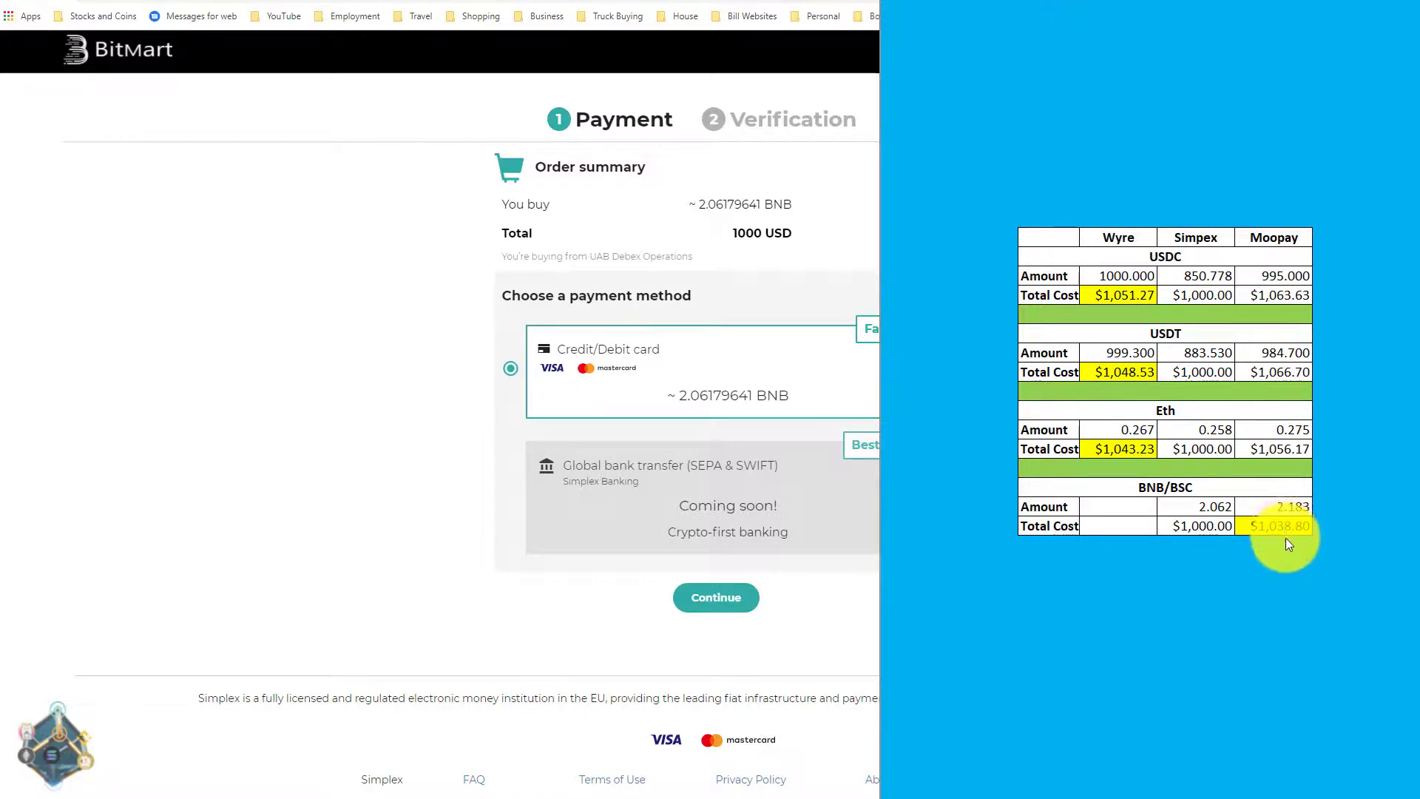
# In the comparison spreadsheet, check the BNB/BSC total costs for Simplex and MoonPay and the Simplex BNB amount.
pyautogui.click(1217, 526)
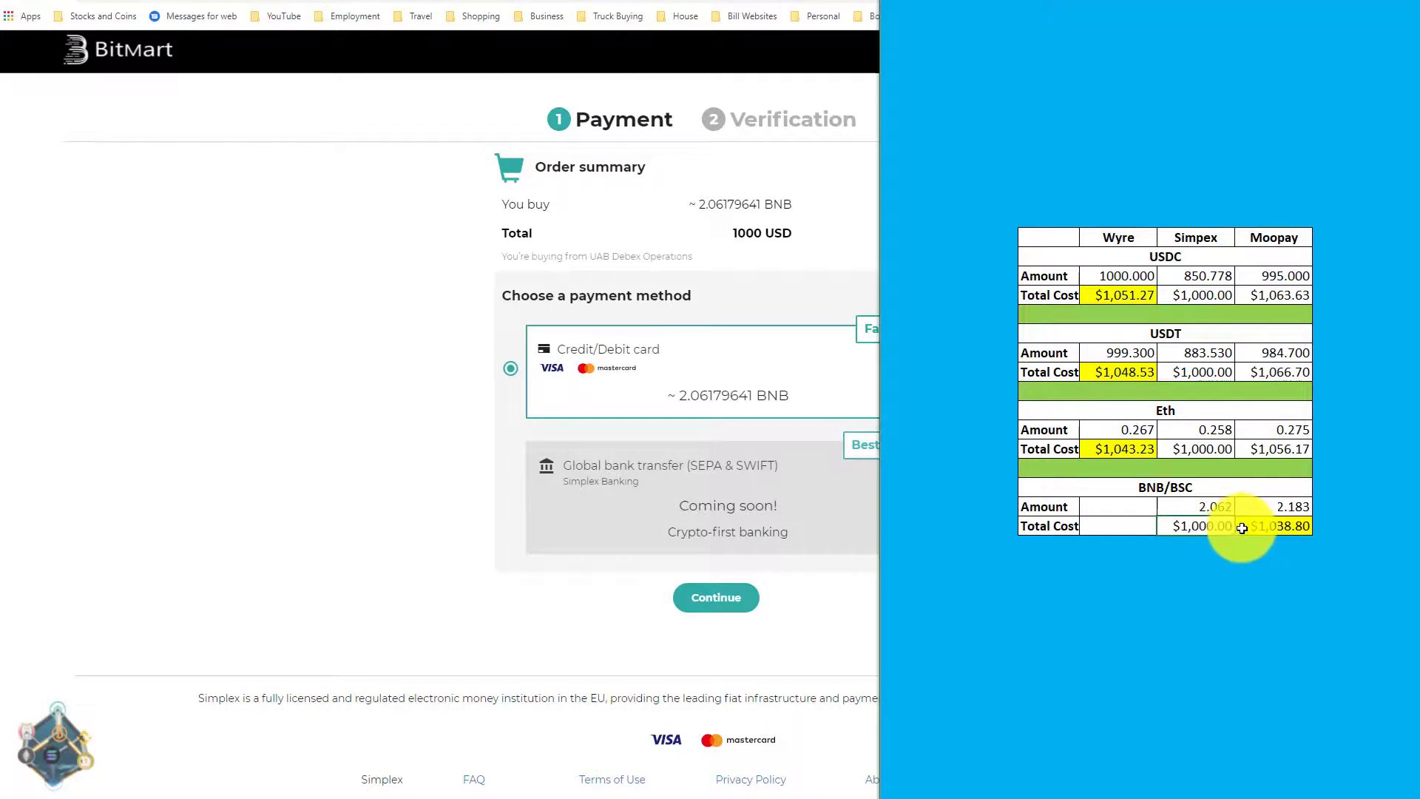
pyautogui.click(1265, 527)
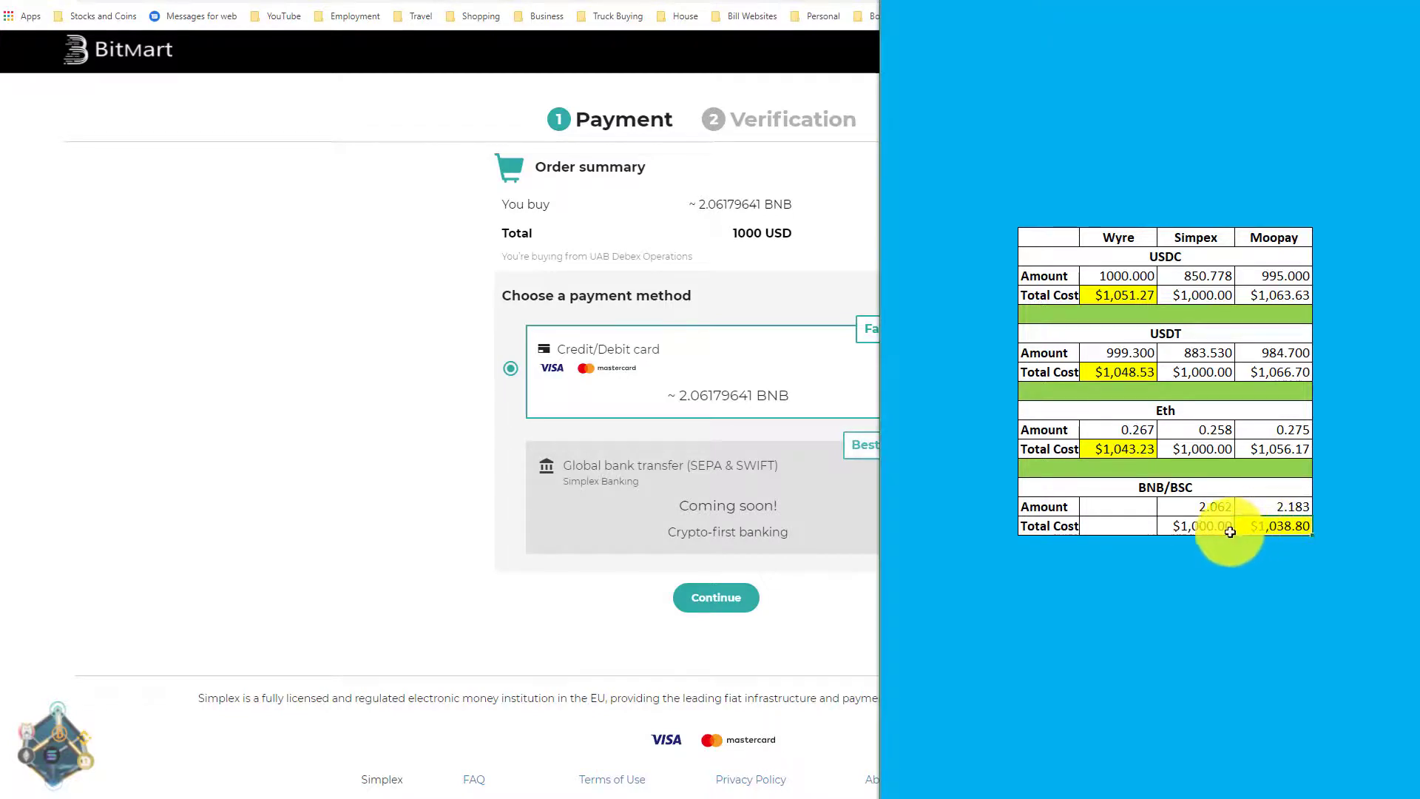
pyautogui.click(1214, 504)
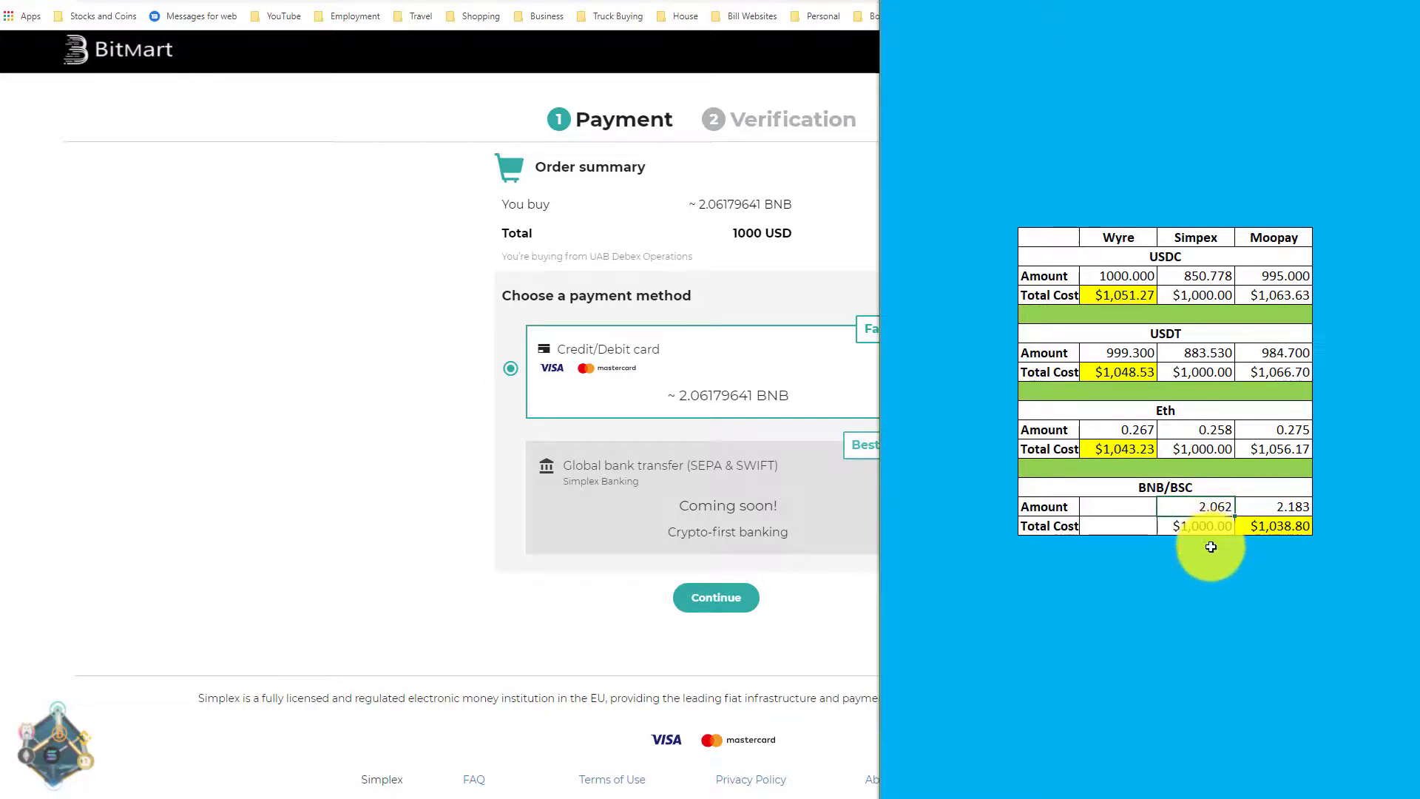